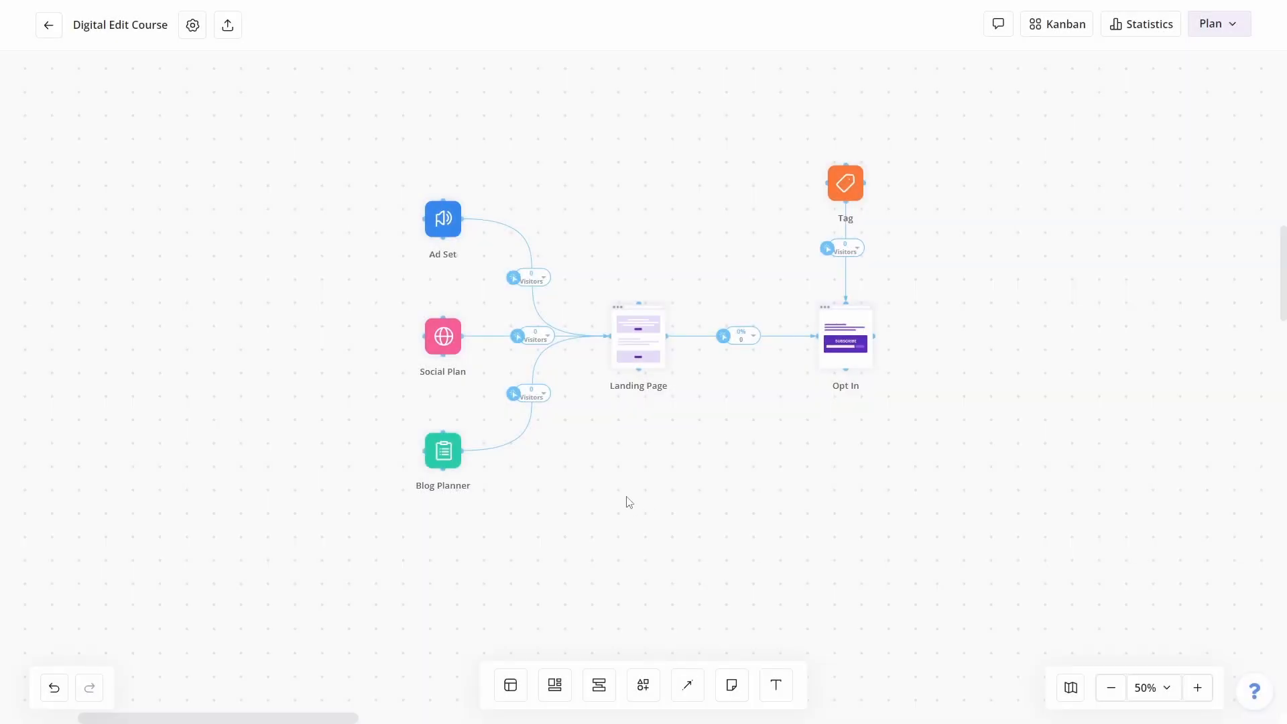
# - Connect the Downsell Page to the Confirmation Page in the upsell funnel
pyautogui.click(533, 379)
pyautogui.click(537, 375)
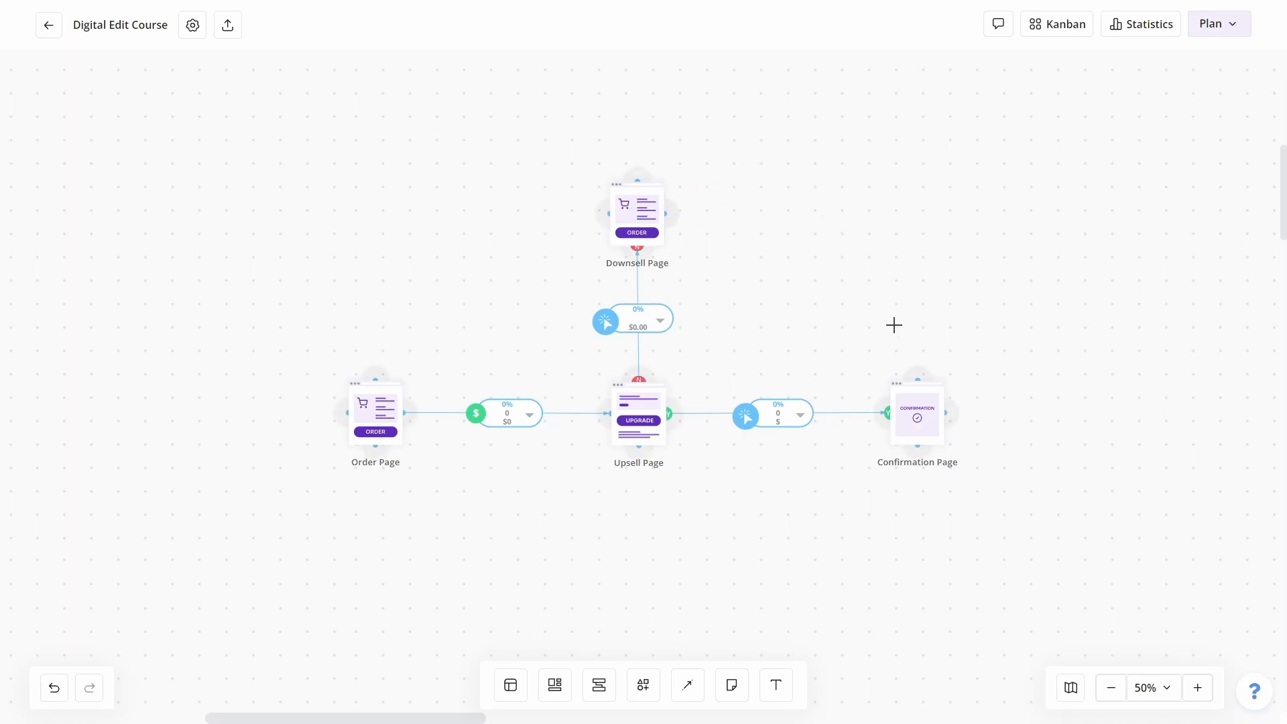
pyautogui.moveTo(894, 325); pyautogui.dragTo(917, 373)
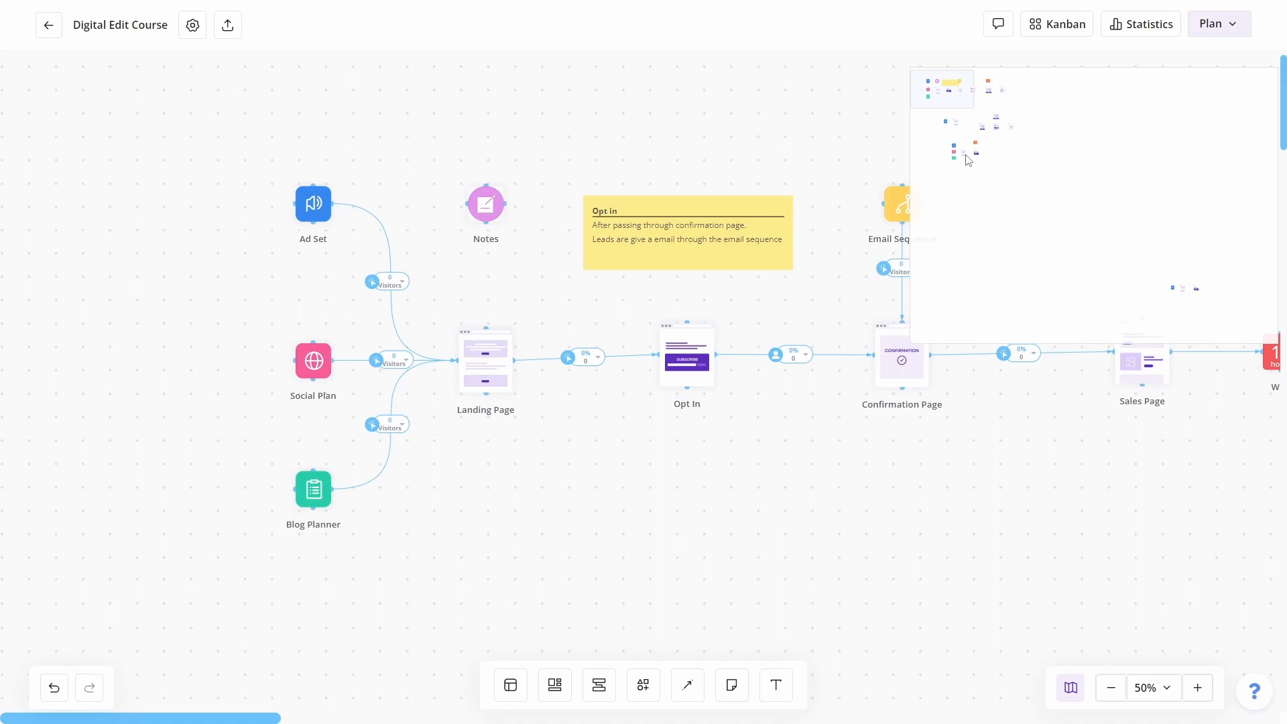
# - Use the minimap to look at the separate funnel groups on the canvas
pyautogui.click(968, 160)
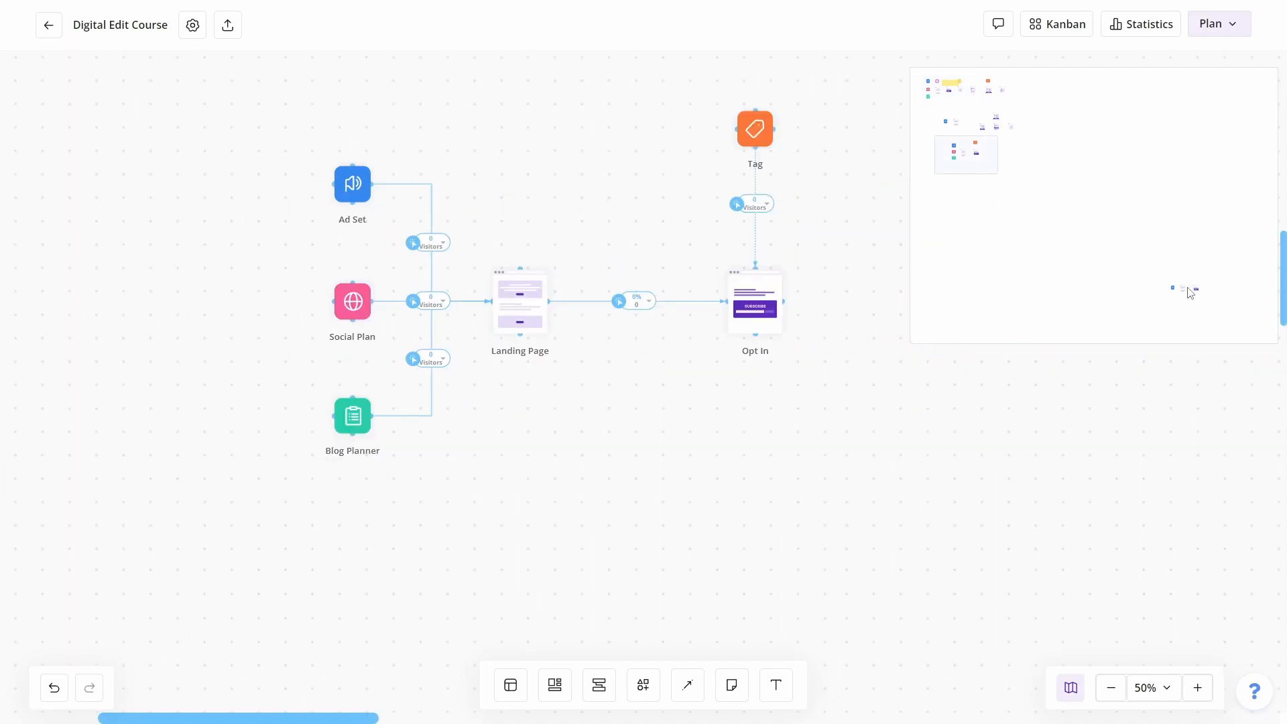
pyautogui.click(1190, 293)
pyautogui.click(970, 156)
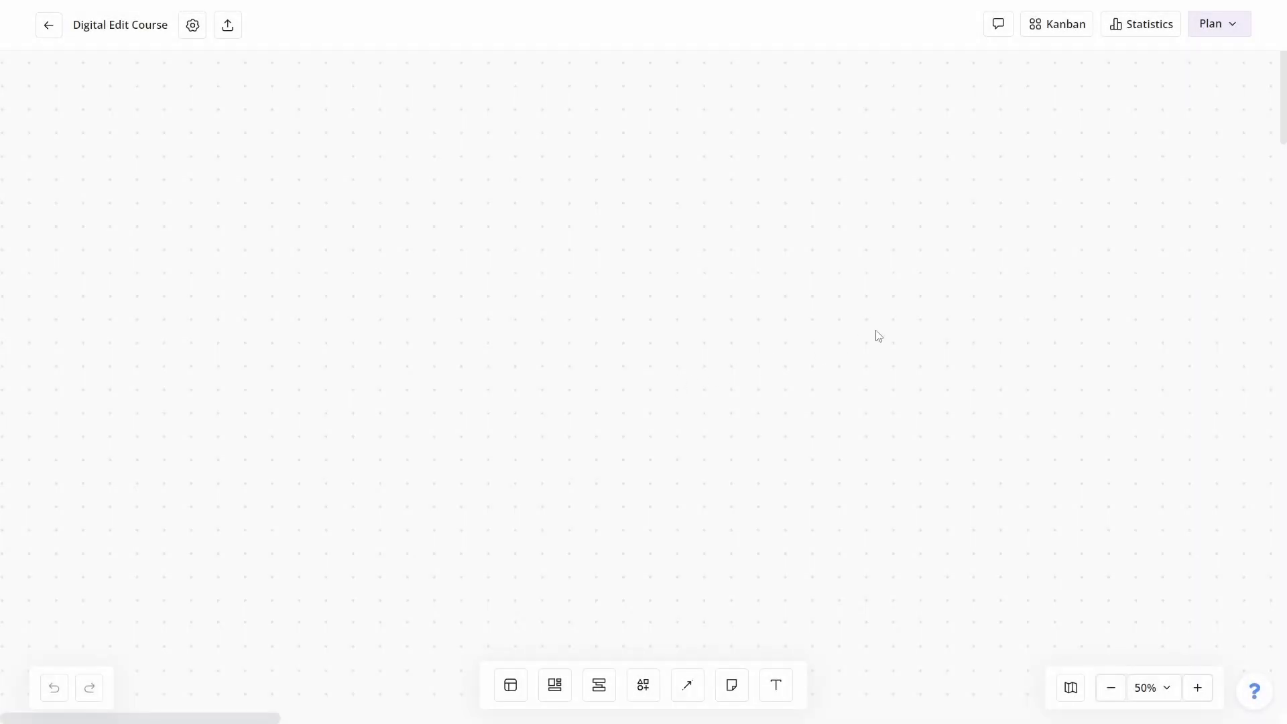
# - Review the available plan modes, then look through the libraries of page, marketing and action elements
pyautogui.click(1212, 27)
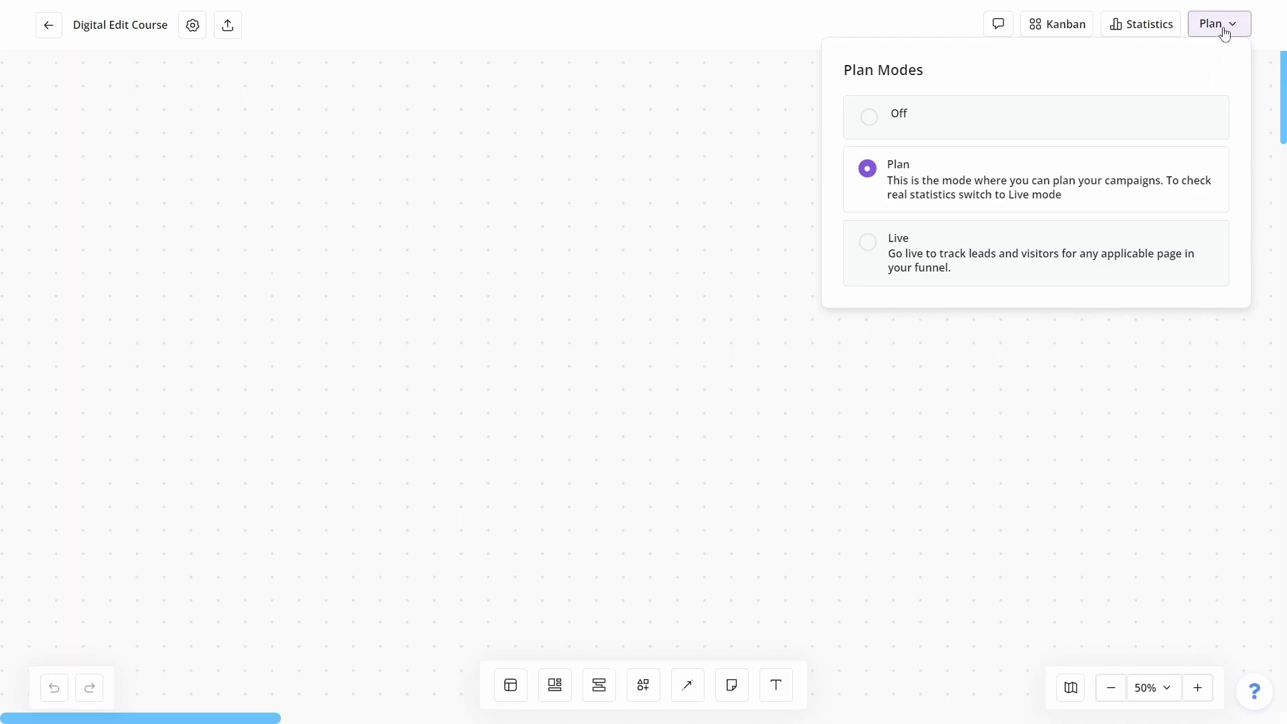
pyautogui.click(1224, 32)
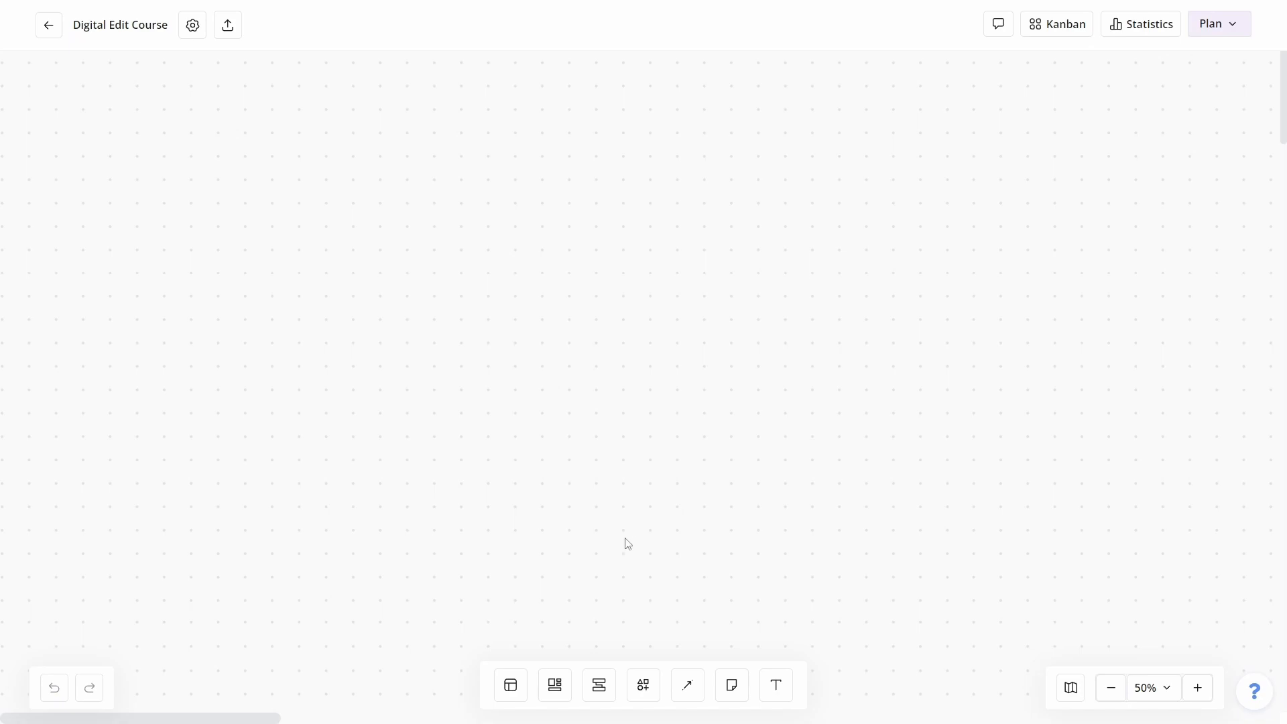
pyautogui.click(557, 685)
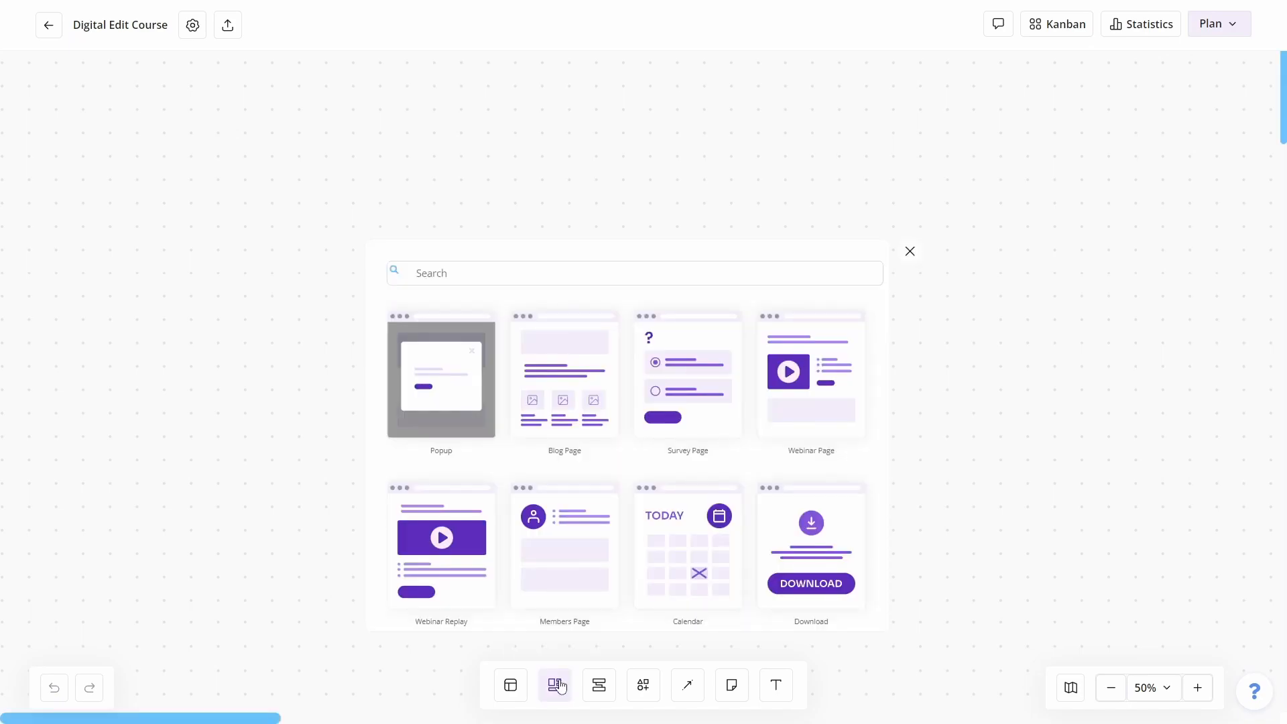
pyautogui.click(595, 684)
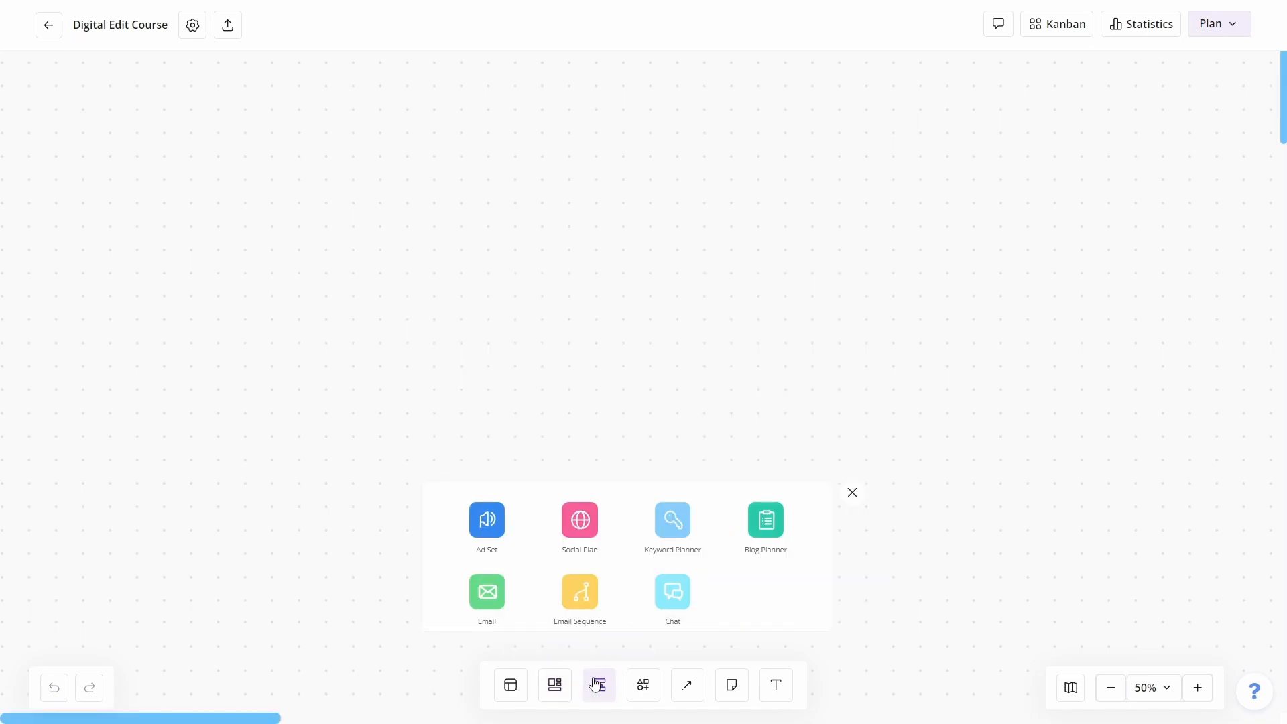
pyautogui.click(637, 684)
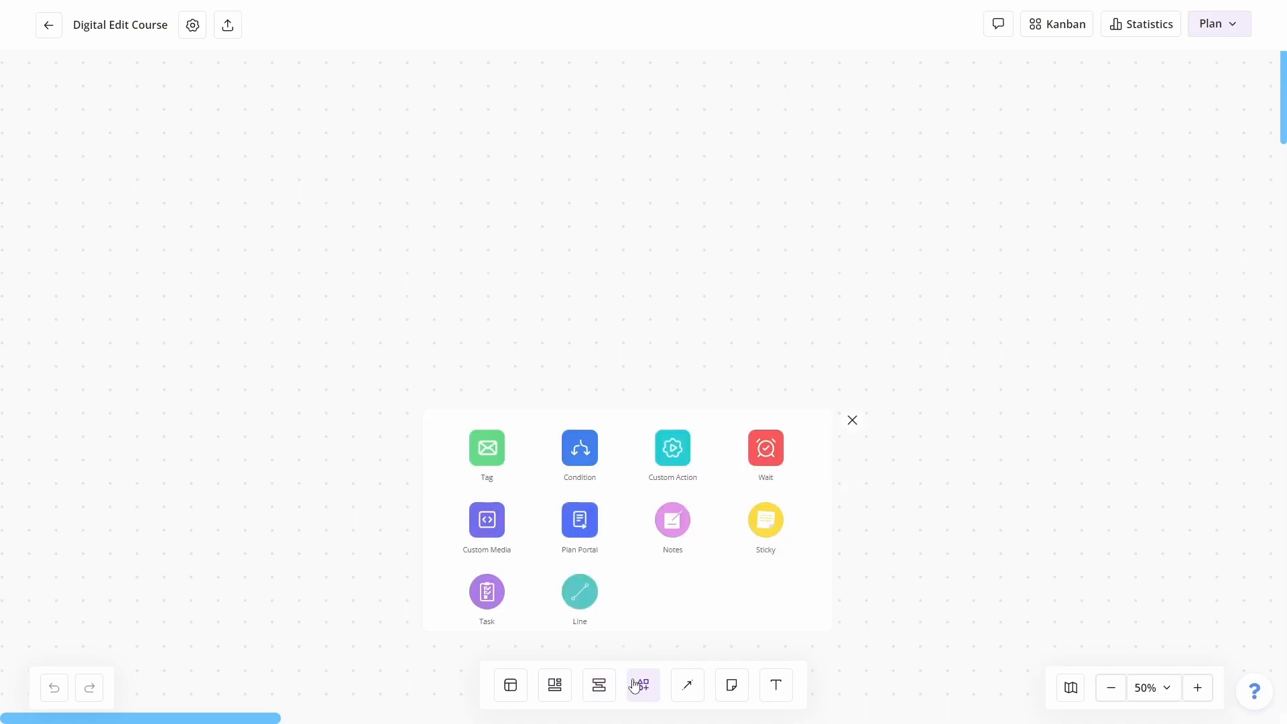
pyautogui.click(927, 496)
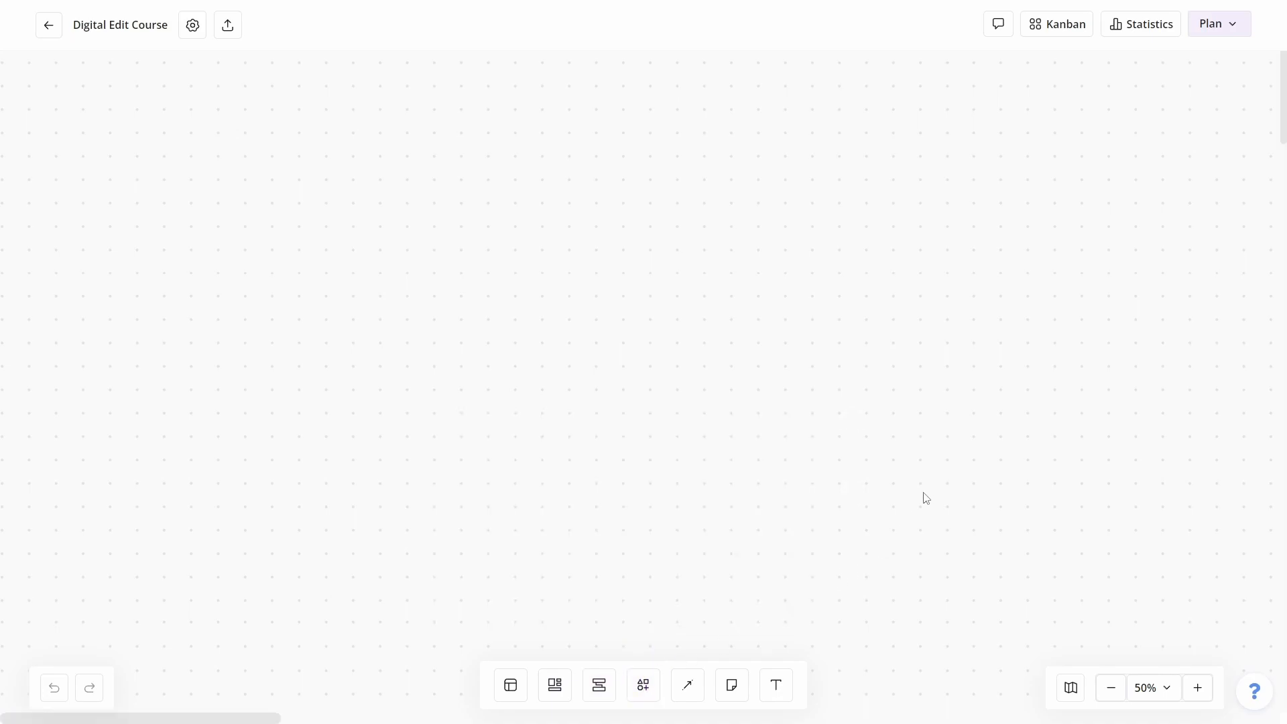
# - Add Landing Page, Opt In, Sales Page, Order Page and Confirmation Page elements to the empty canvas
pyautogui.click(555, 683)
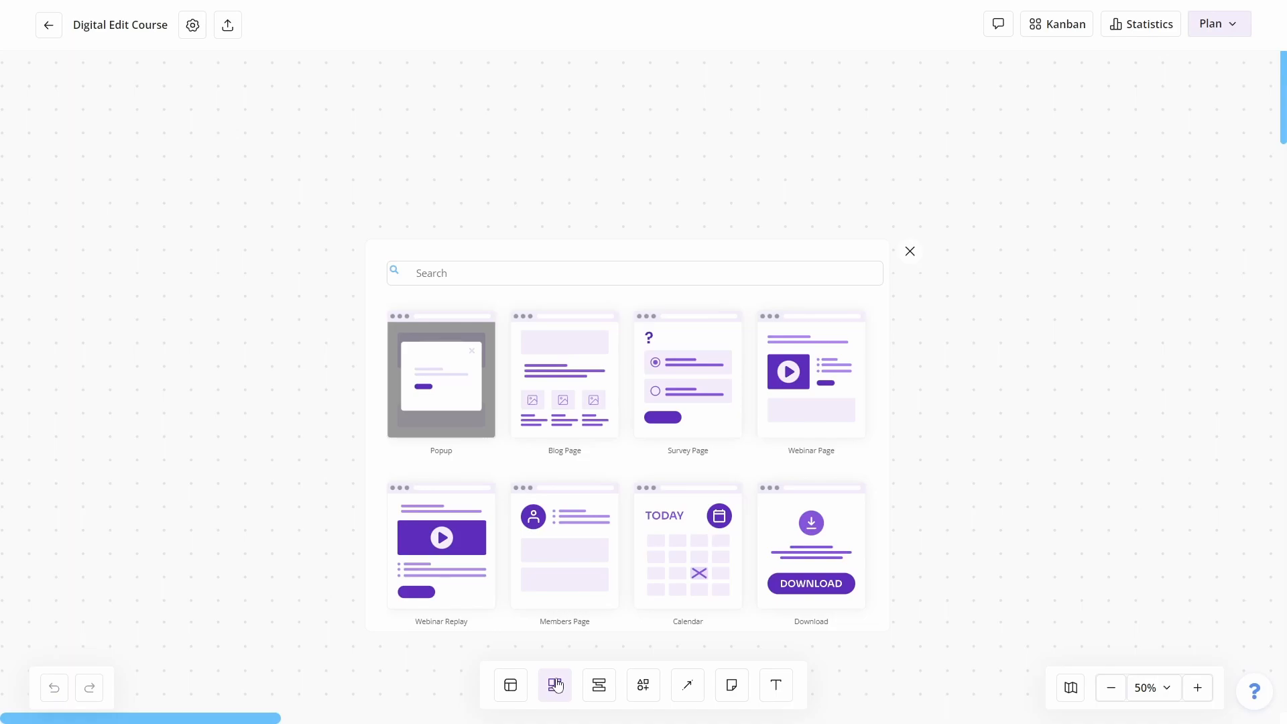
pyautogui.scroll(5, 581, 448)
pyautogui.click(447, 401)
pyautogui.click(569, 380)
pyautogui.click(695, 400)
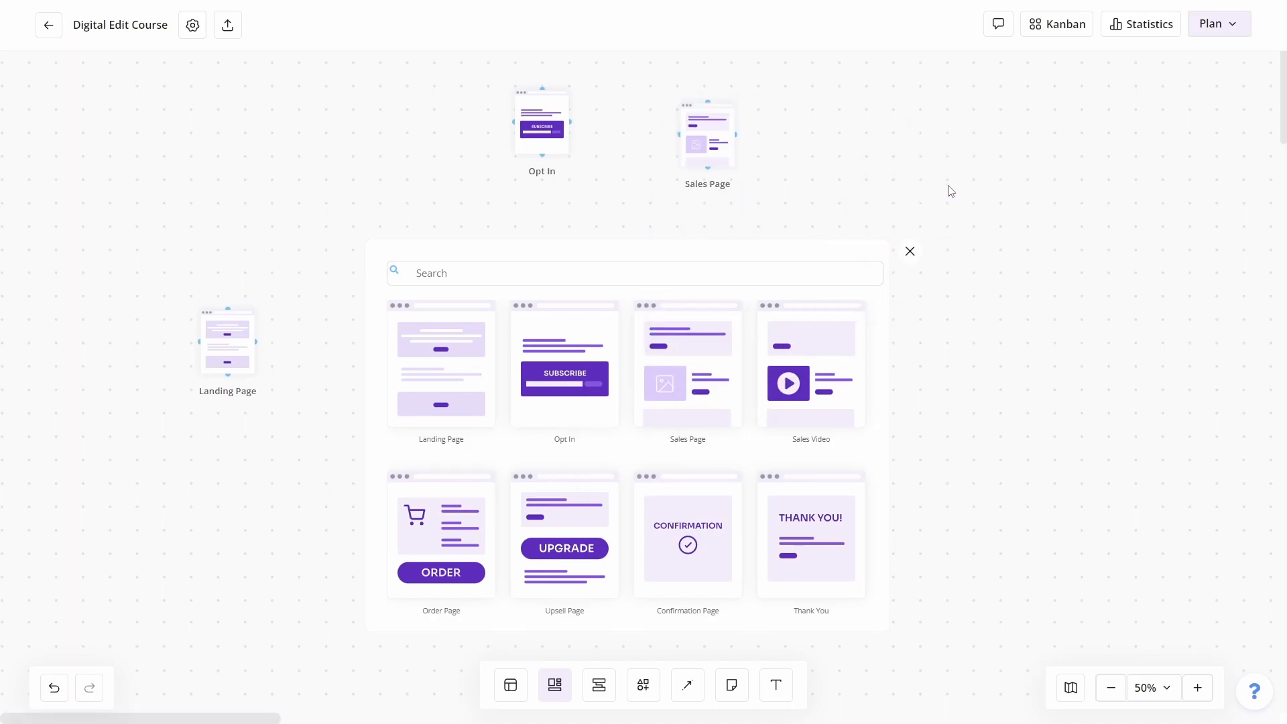
pyautogui.click(441, 536)
pyautogui.click(690, 544)
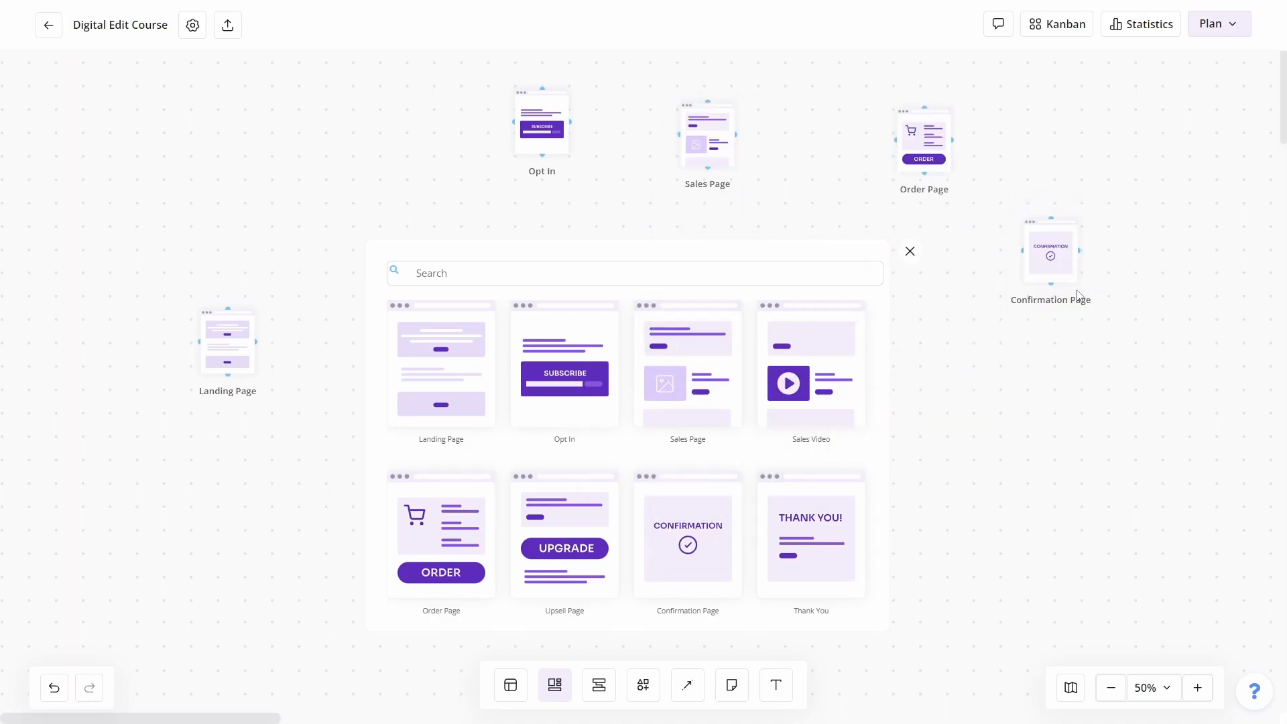
pyautogui.click(910, 251)
# - Arrange the Opt In, Sales, Order and Confirmation pages in a horizontal row after the Landing Page
pyautogui.moveTo(538, 143); pyautogui.dragTo(426, 363)
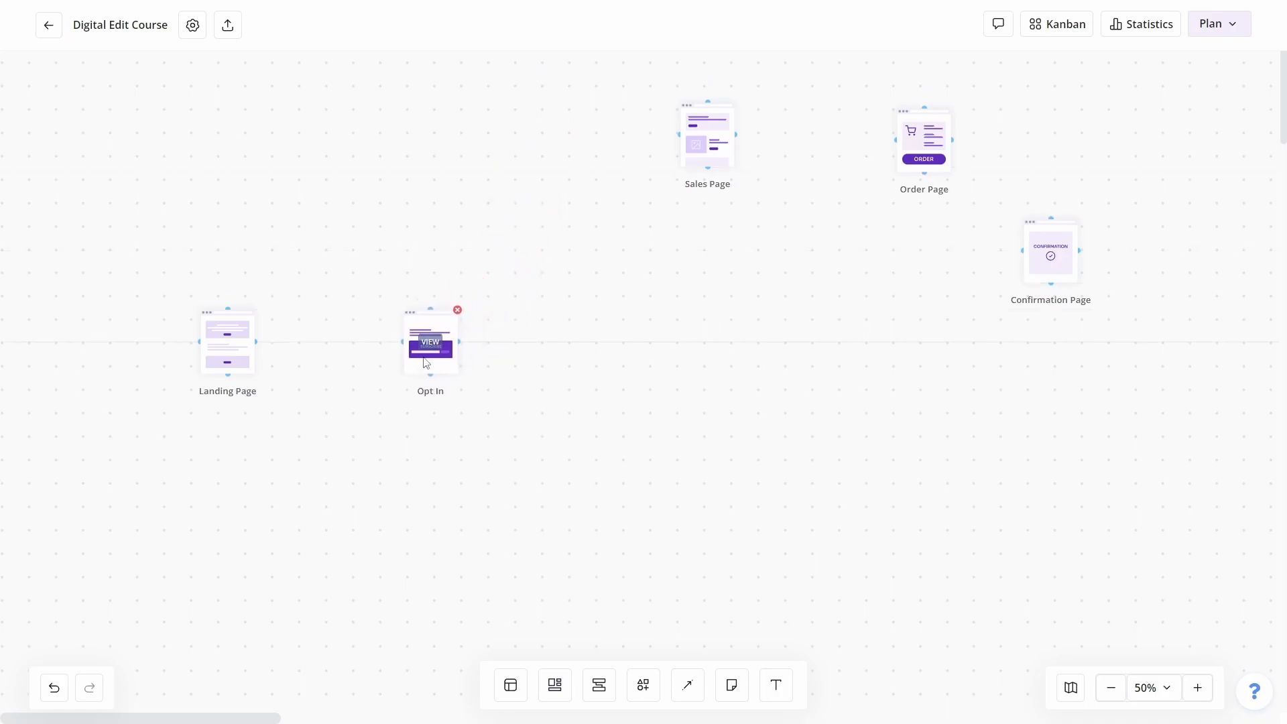
pyautogui.moveTo(712, 167); pyautogui.dragTo(662, 358)
pyautogui.moveTo(921, 173); pyautogui.dragTo(865, 372)
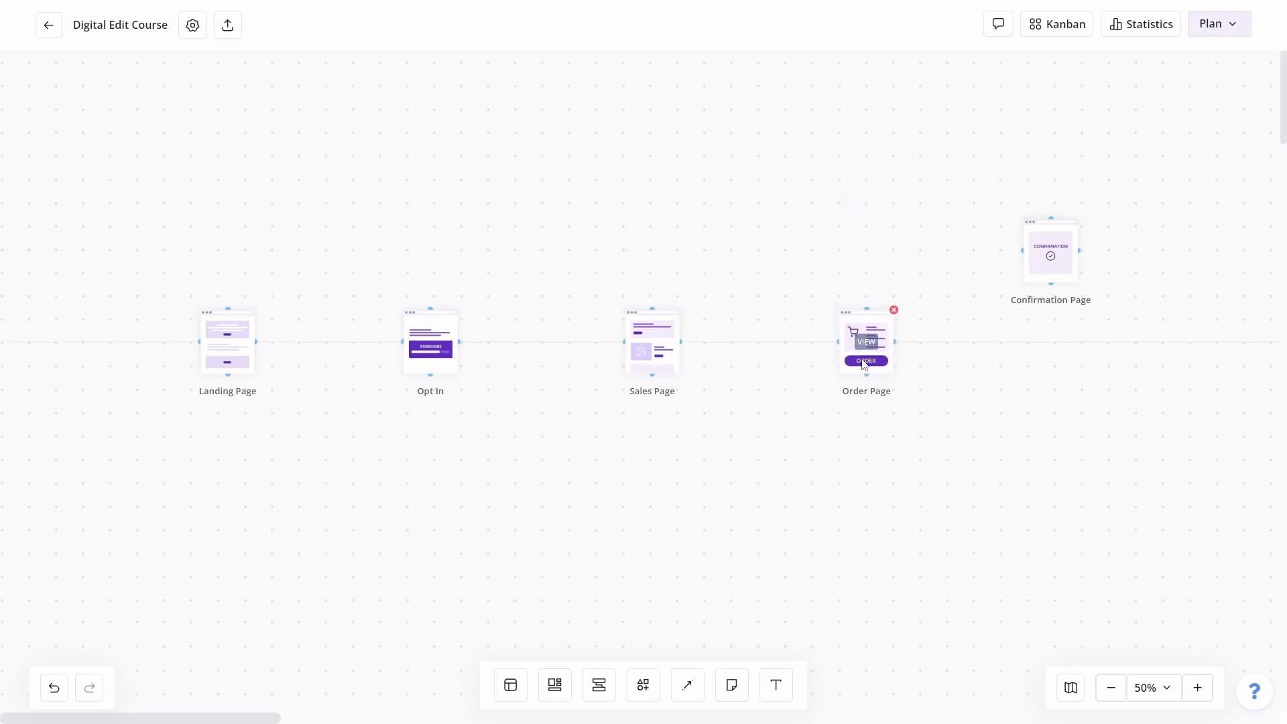
pyautogui.moveTo(1042, 278); pyautogui.dragTo(1111, 369)
pyautogui.moveTo(857, 442)
pyautogui.mouseDown()
pyautogui.moveTo(819, 415)
pyautogui.moveTo(853, 423)
pyautogui.mouseUp()
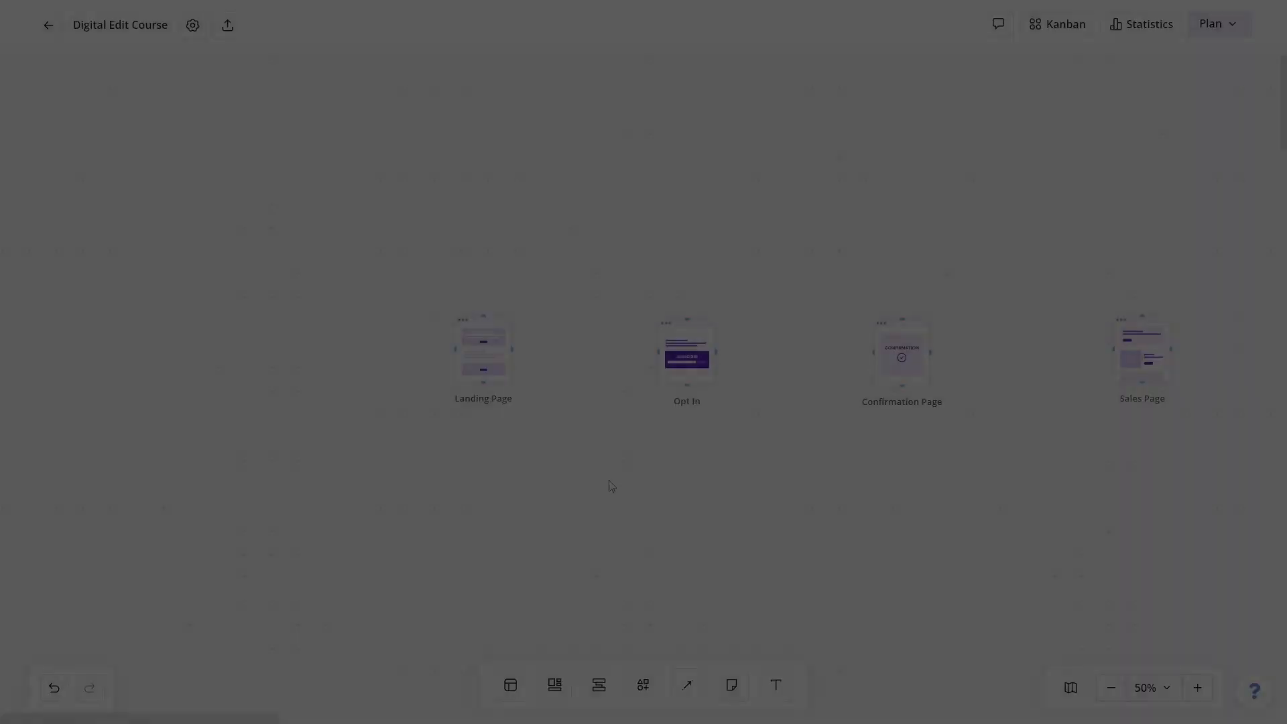
# - Place Ad Set, Social Plan and Blog Planner elements before the Landing Page and connect each of them to it
pyautogui.click(600, 685)
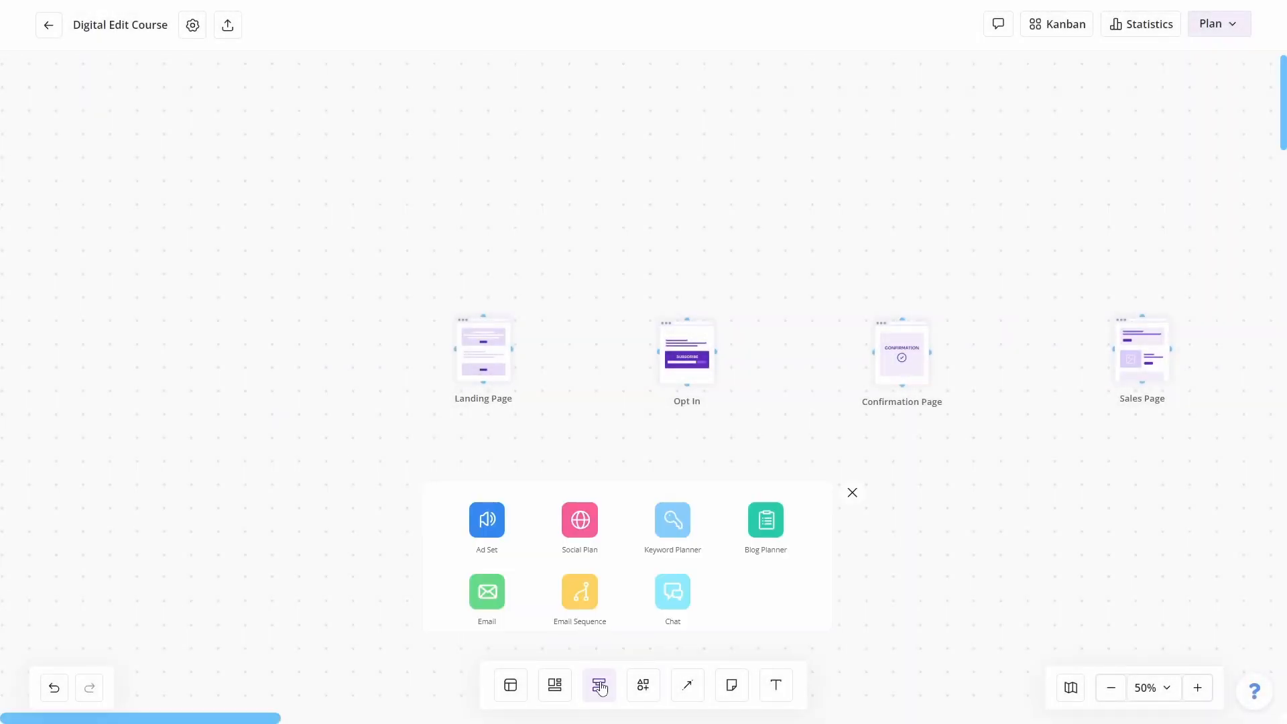
pyautogui.moveTo(496, 529); pyautogui.dragTo(333, 218)
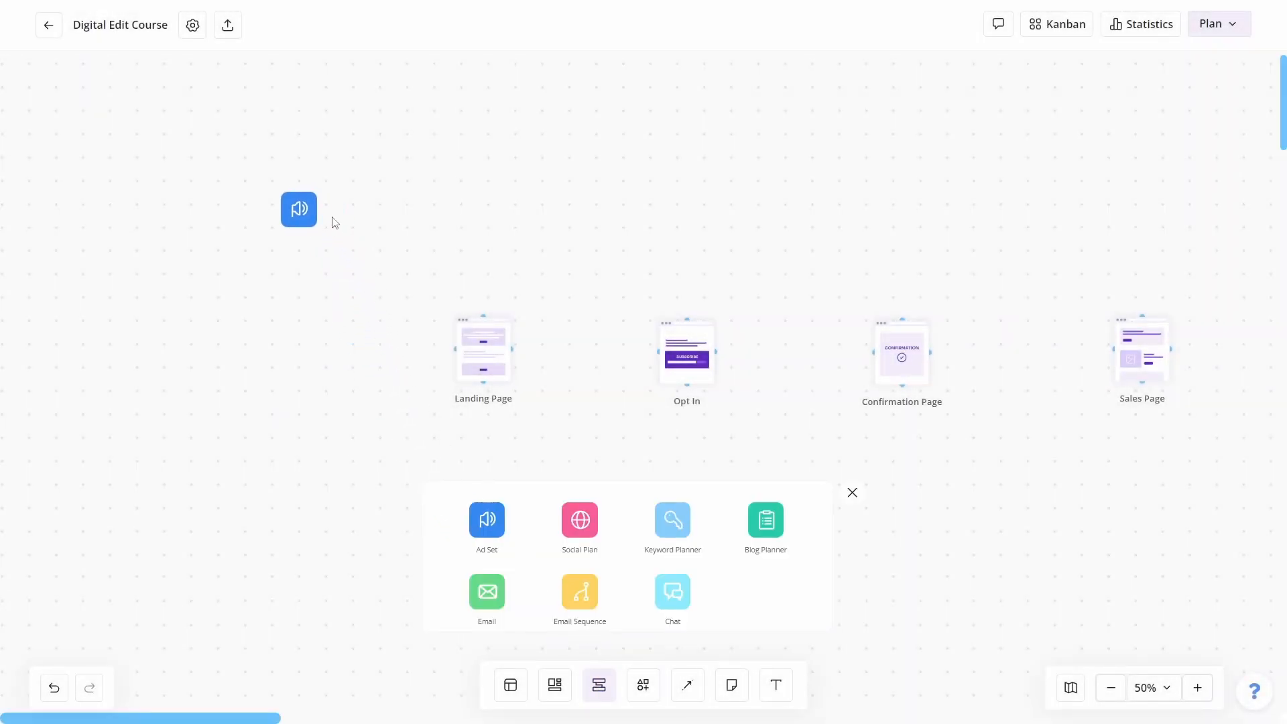
pyautogui.moveTo(582, 522); pyautogui.dragTo(323, 375)
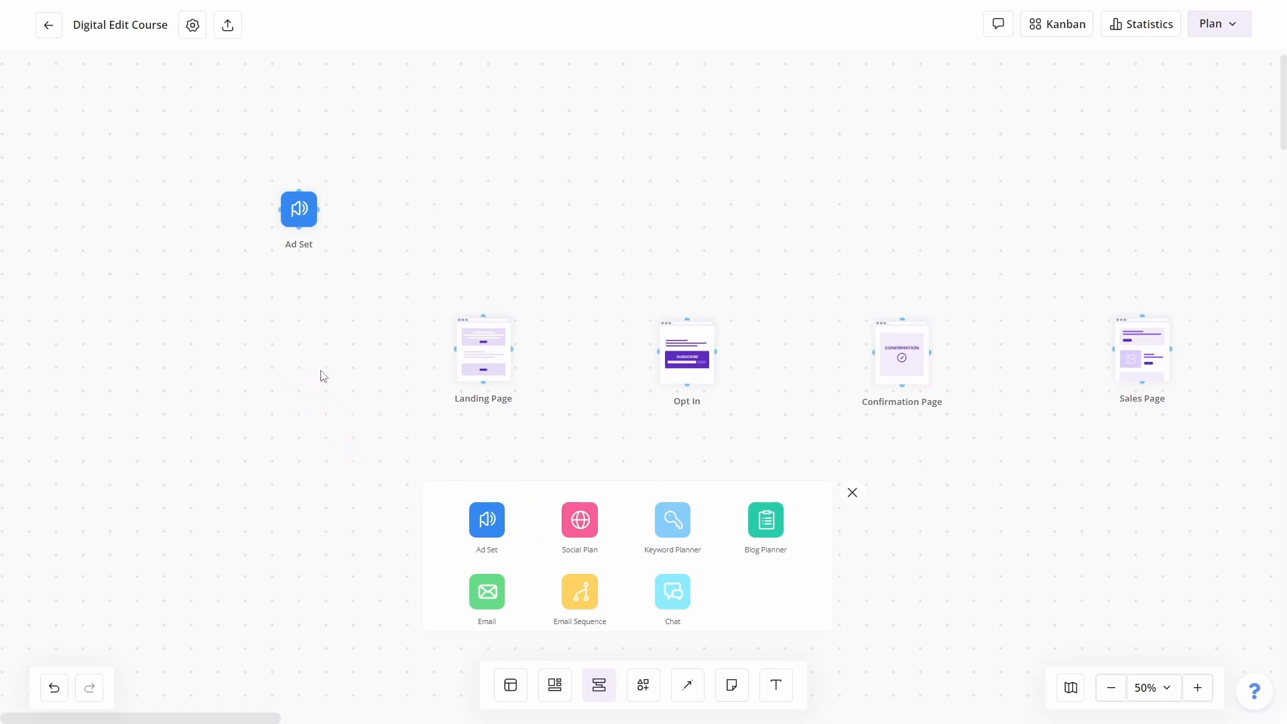
pyautogui.moveTo(764, 540); pyautogui.dragTo(453, 349)
pyautogui.click(852, 493)
pyautogui.moveTo(321, 352); pyautogui.dragTo(453, 349)
pyautogui.moveTo(328, 210); pyautogui.dragTo(454, 349)
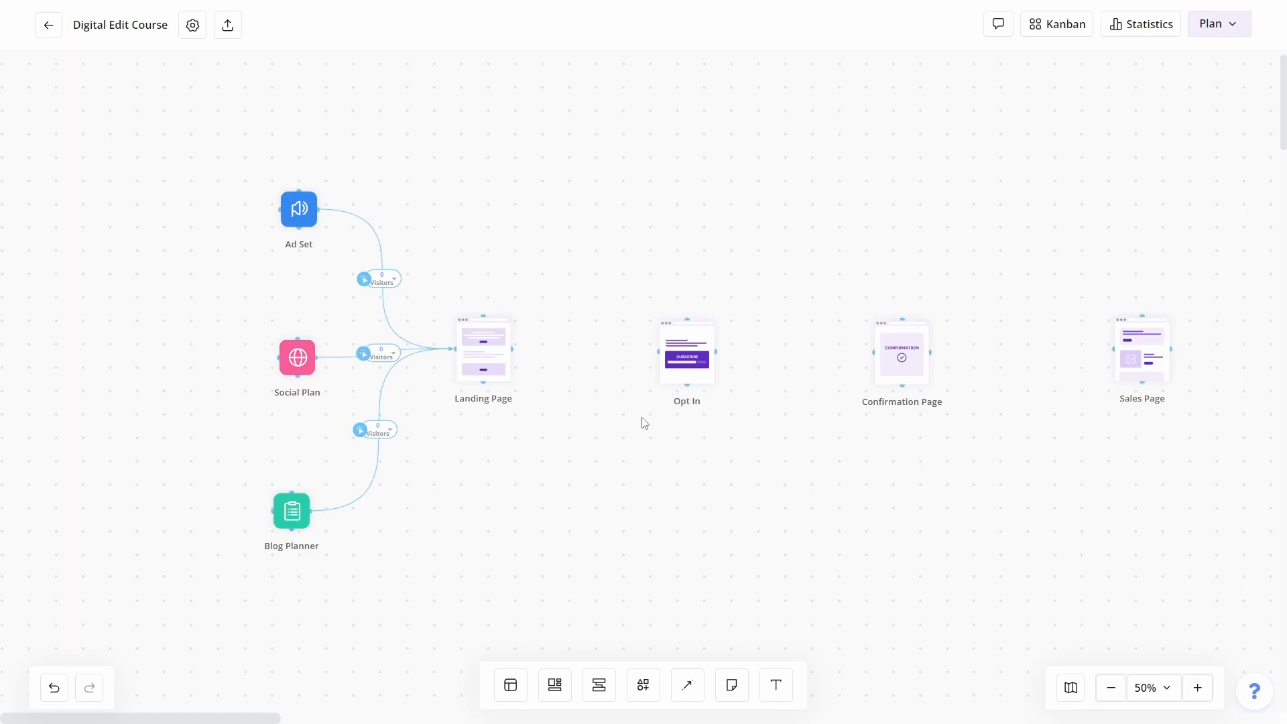
# - Place a Wait element between the Sales Page and Order Page and a Tag element above the Order Page
pyautogui.moveTo(936, 465); pyautogui.dragTo(227, 460)
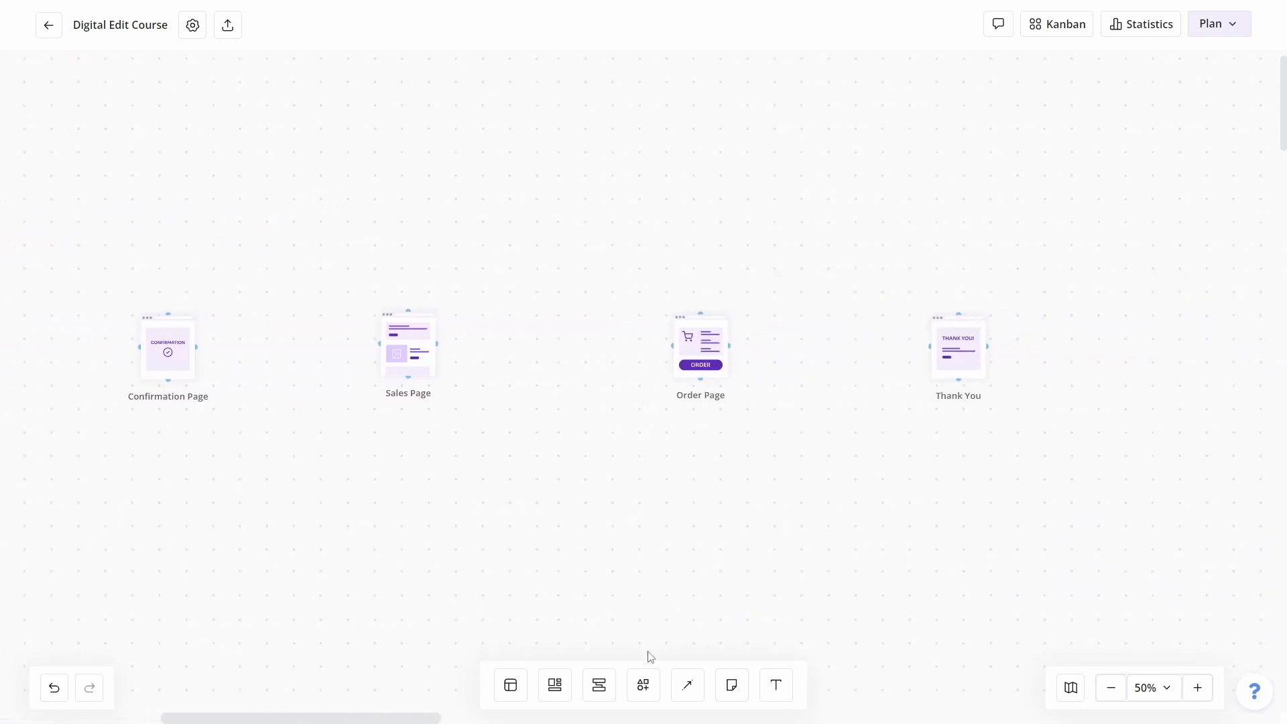
pyautogui.click(643, 685)
pyautogui.moveTo(766, 448); pyautogui.dragTo(550, 351)
pyautogui.moveTo(486, 447); pyautogui.dragTo(724, 210)
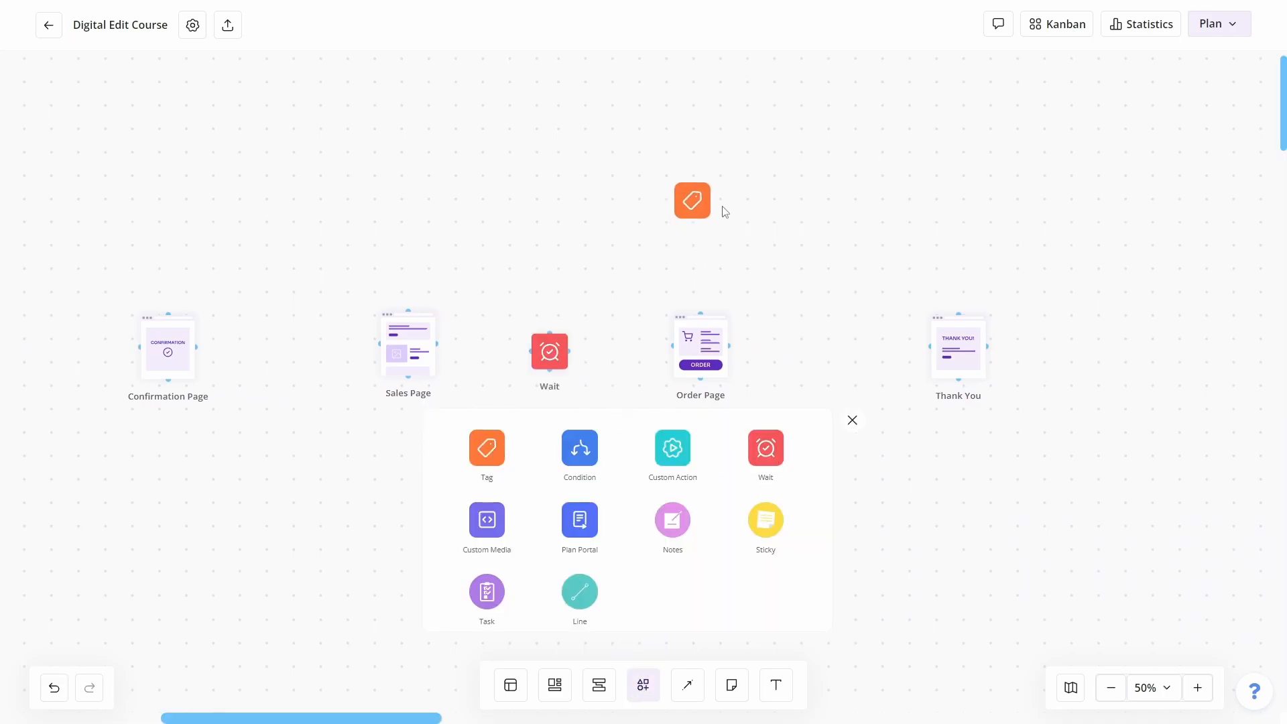
pyautogui.click(852, 420)
# - Add the tag "Purchased" to the Tag element above the Order Page
pyautogui.click(691, 198)
pyautogui.click(758, 230)
pyautogui.write('Purchased')
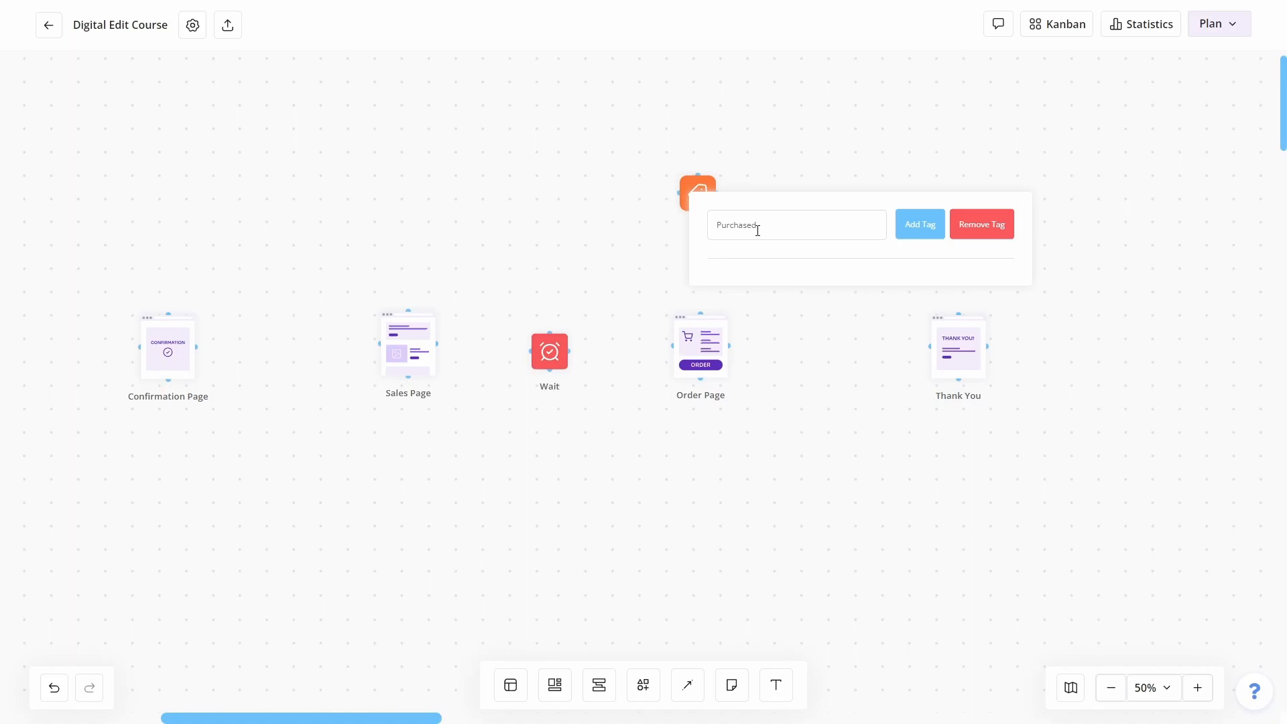
pyautogui.click(917, 224)
pyautogui.click(615, 221)
# - Set the Wait element's duration to 12 hours
pyautogui.click(550, 351)
pyautogui.click(585, 374)
pyautogui.click(588, 425)
pyautogui.click(647, 375)
pyautogui.write('12')
pyautogui.click(645, 403)
# - Add a Notes element above the Landing Page and a sticky titled "After Opting in" describing the lead's email sequence
pyautogui.hscroll(-8, 671, 423)
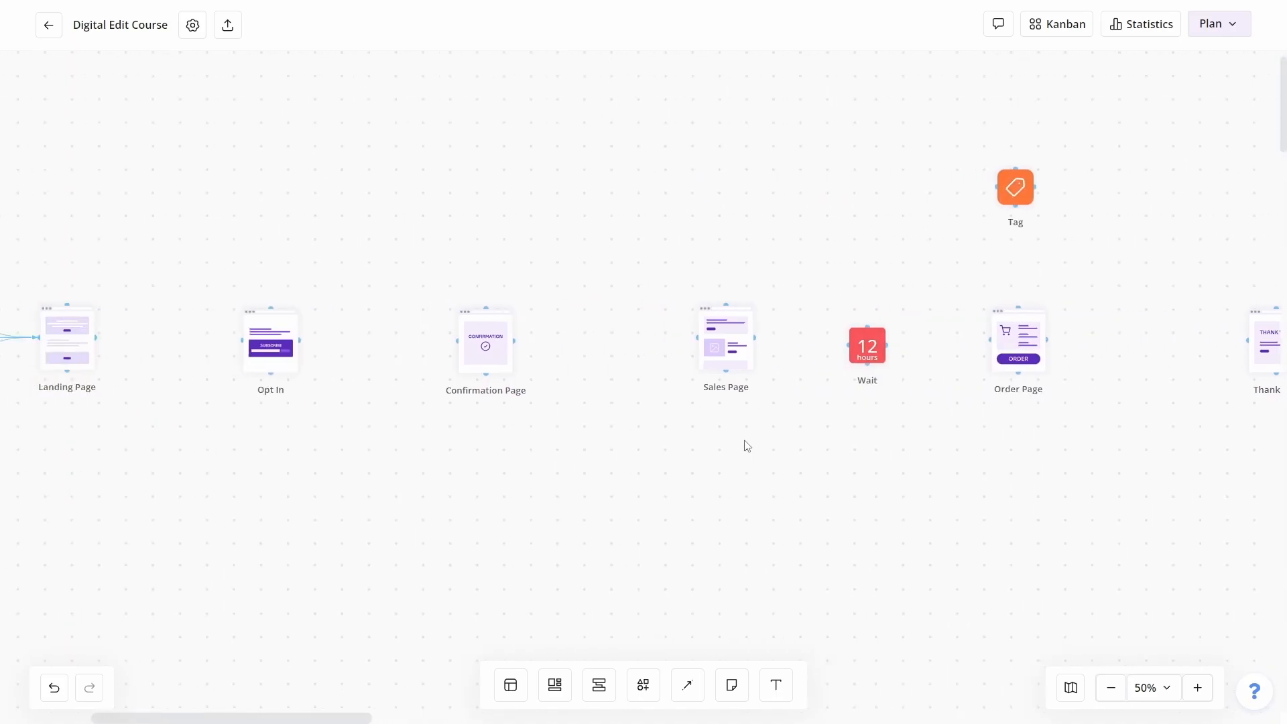
pyautogui.click(641, 686)
pyautogui.moveTo(671, 525); pyautogui.dragTo(361, 187)
pyautogui.moveTo(761, 517); pyautogui.dragTo(559, 222)
pyautogui.click(904, 551)
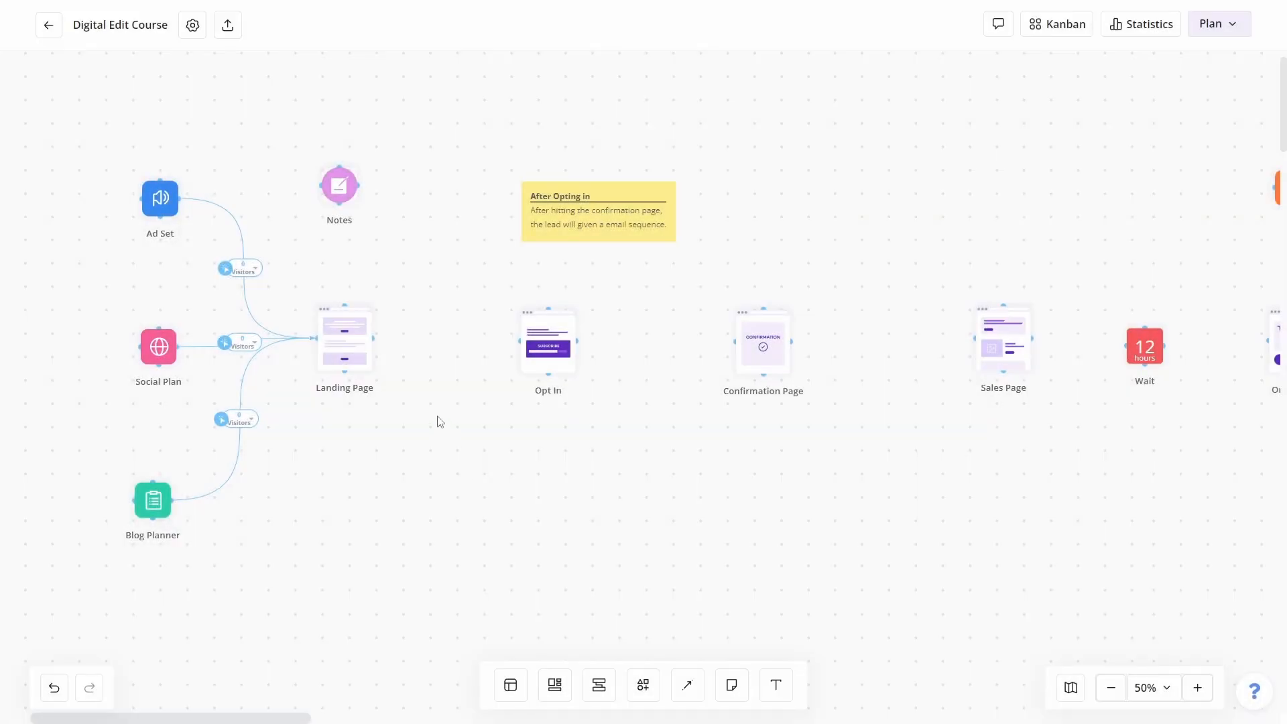
# - Connect the pages and Wait element in sequence from Landing Page to Thank You, and link the Tag to the Order Page
pyautogui.moveTo(373, 338); pyautogui.dragTo(736, 341)
pyautogui.hscroll(5, 851, 460)
pyautogui.moveTo(437, 340); pyautogui.dragTo(620, 339)
pyautogui.hscroll(5, 580, 468)
pyautogui.moveTo(431, 347); pyautogui.dragTo(667, 350)
pyautogui.moveTo(690, 215)
pyautogui.mouseDown()
pyautogui.moveTo(693, 318)
pyautogui.moveTo(921, 350)
pyautogui.mouseUp()
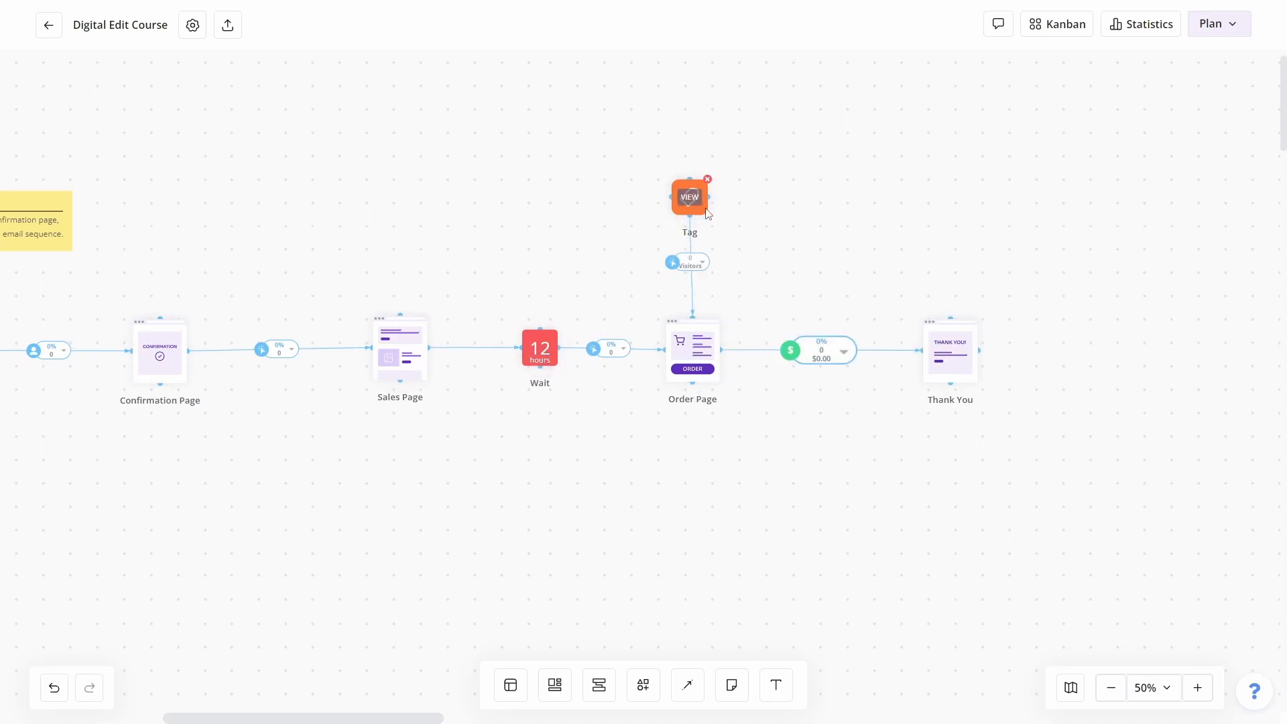
# - Place an Email Sequence element above the Confirmation Page and connect it to that page
pyautogui.hscroll(-10, 718, 460)
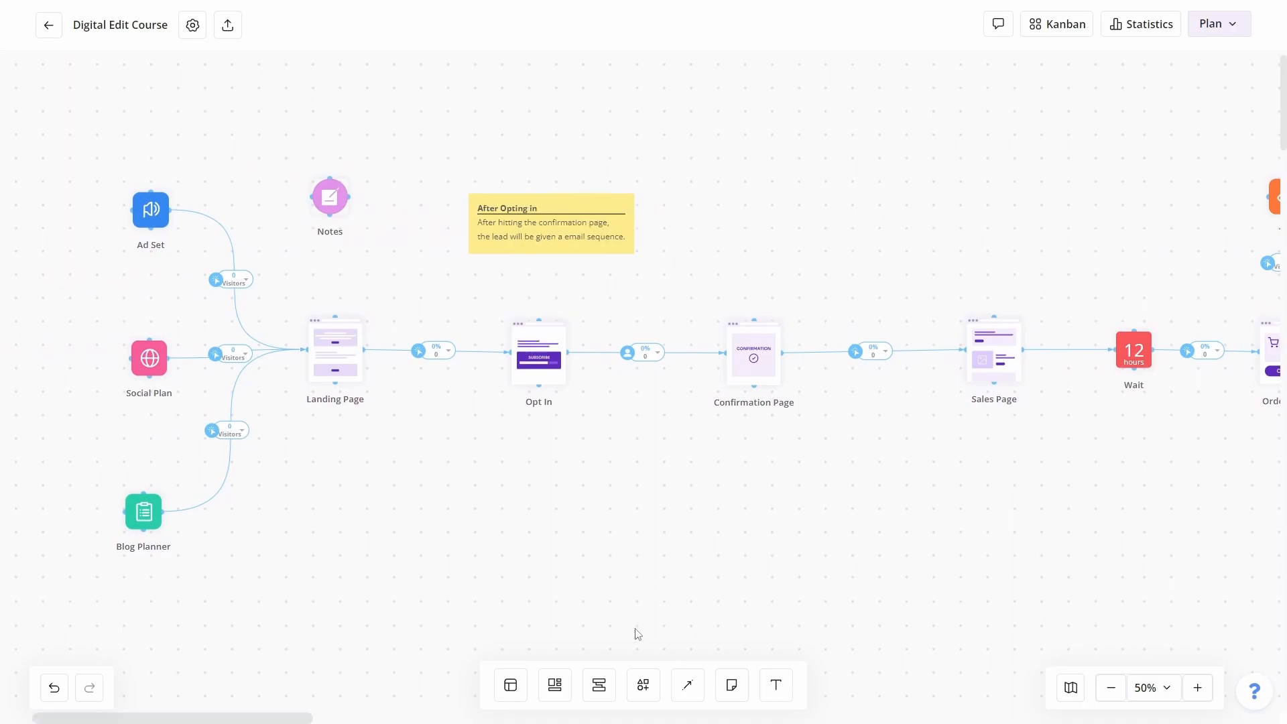
pyautogui.click(598, 684)
pyautogui.moveTo(581, 592); pyautogui.dragTo(754, 319)
pyautogui.click(852, 493)
pyautogui.moveTo(761, 211)
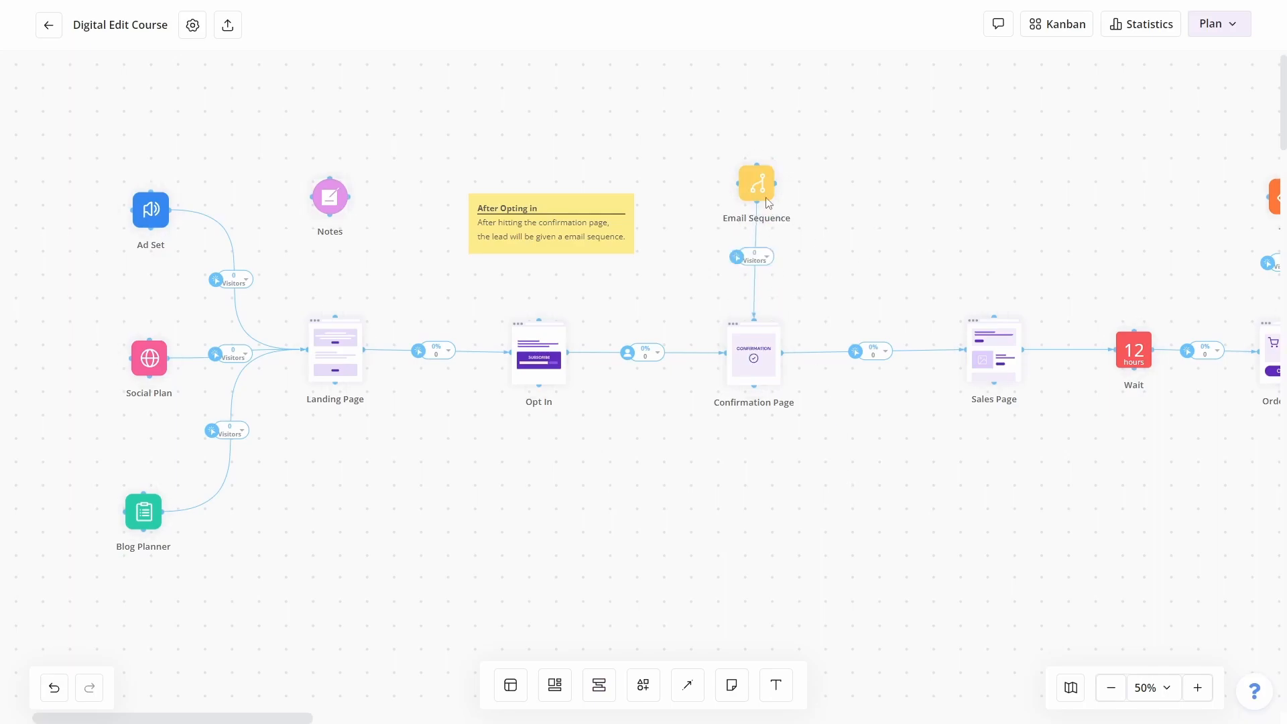
pyautogui.moveTo(758, 198)
pyautogui.mouseDown()
pyautogui.moveTo(752, 180)
pyautogui.moveTo(757, 196)
pyautogui.mouseUp()
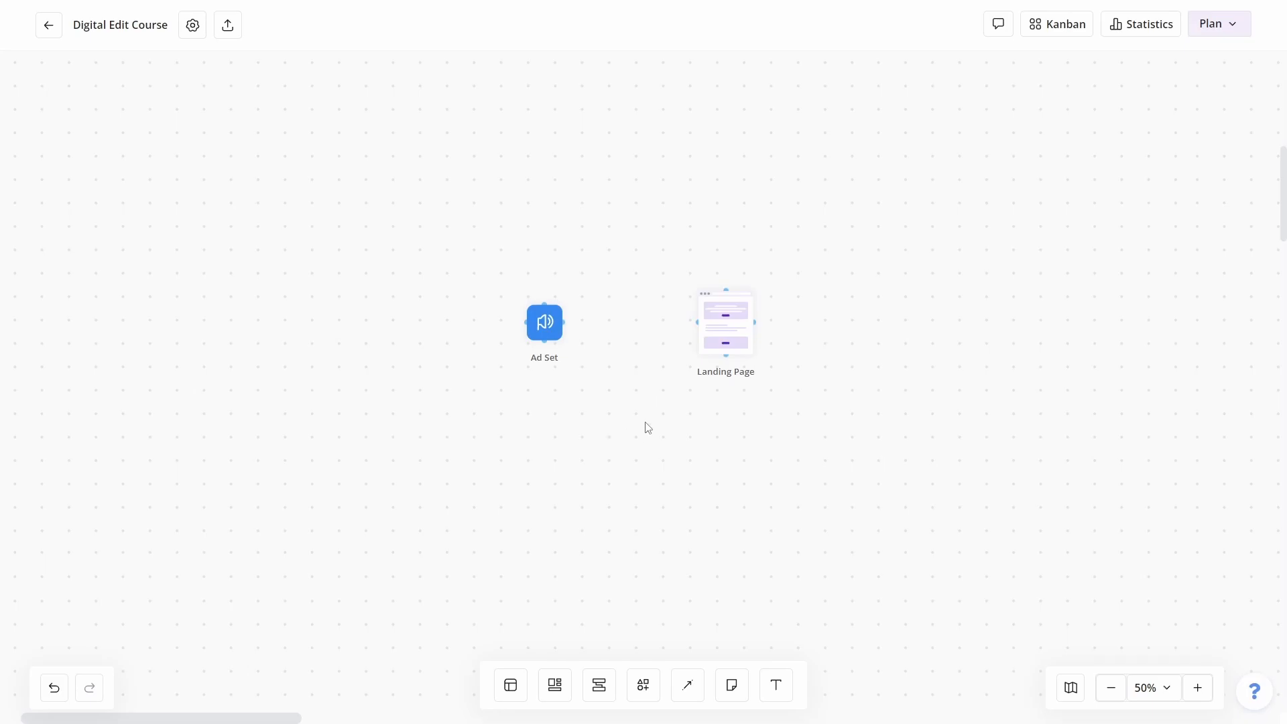
# - Connect the separate Ad Set to the Landing Page beside it
pyautogui.moveTo(572, 321)
pyautogui.moveTo(569, 322); pyautogui.dragTo(685, 324)
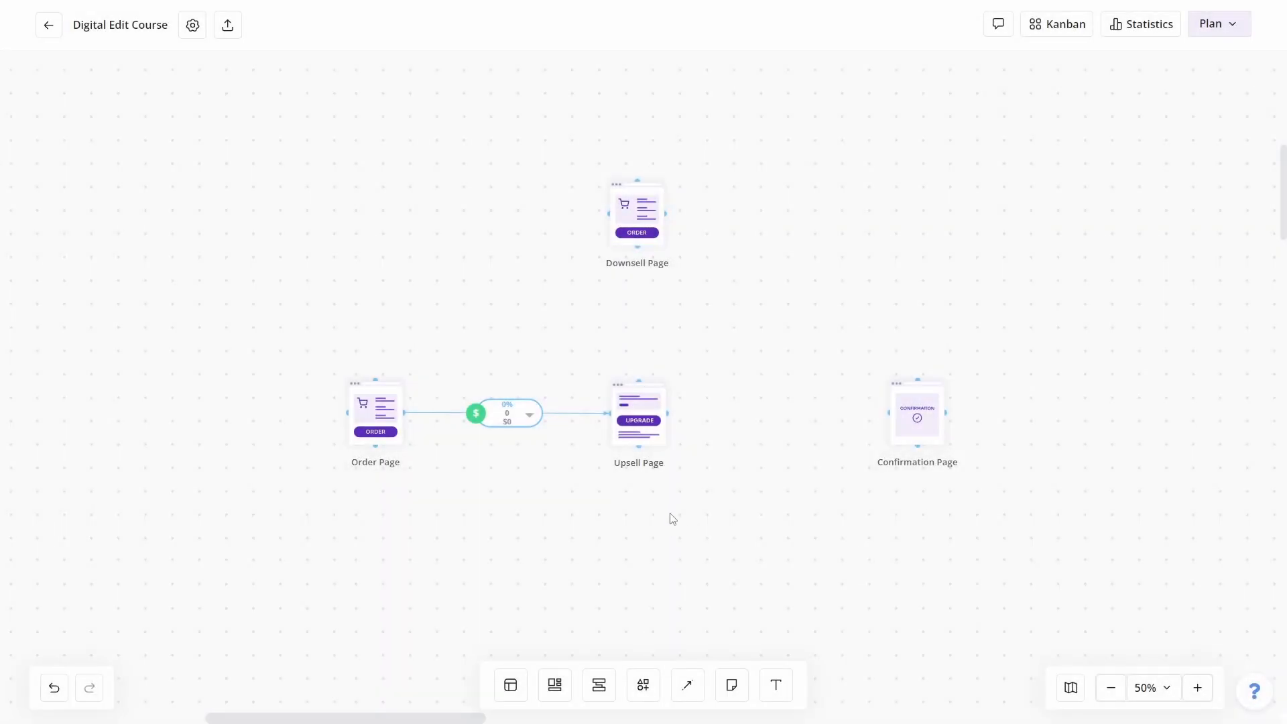
# - Connect the Upsell Page's yes path to Confirmation and no path to Downsell, and the Downsell Page's yes path to Confirmation
pyautogui.moveTo(668, 413); pyautogui.dragTo(876, 411)
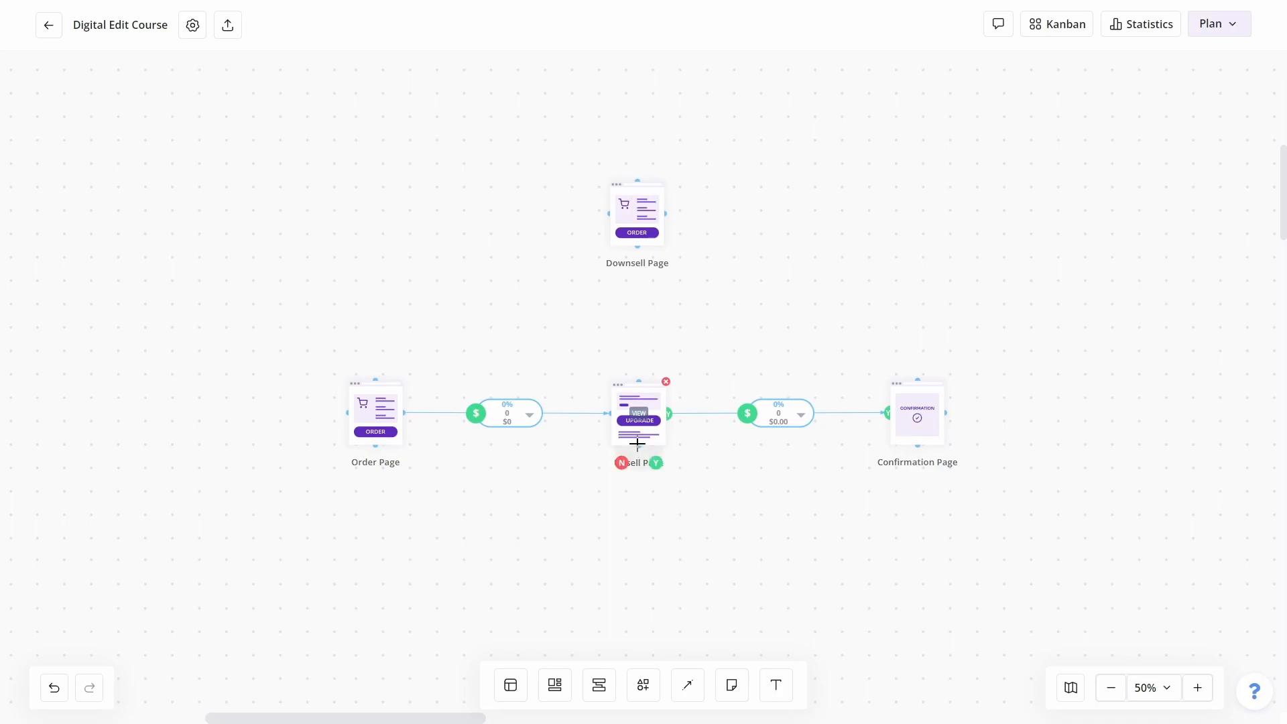
pyautogui.moveTo(622, 365); pyautogui.dragTo(641, 254)
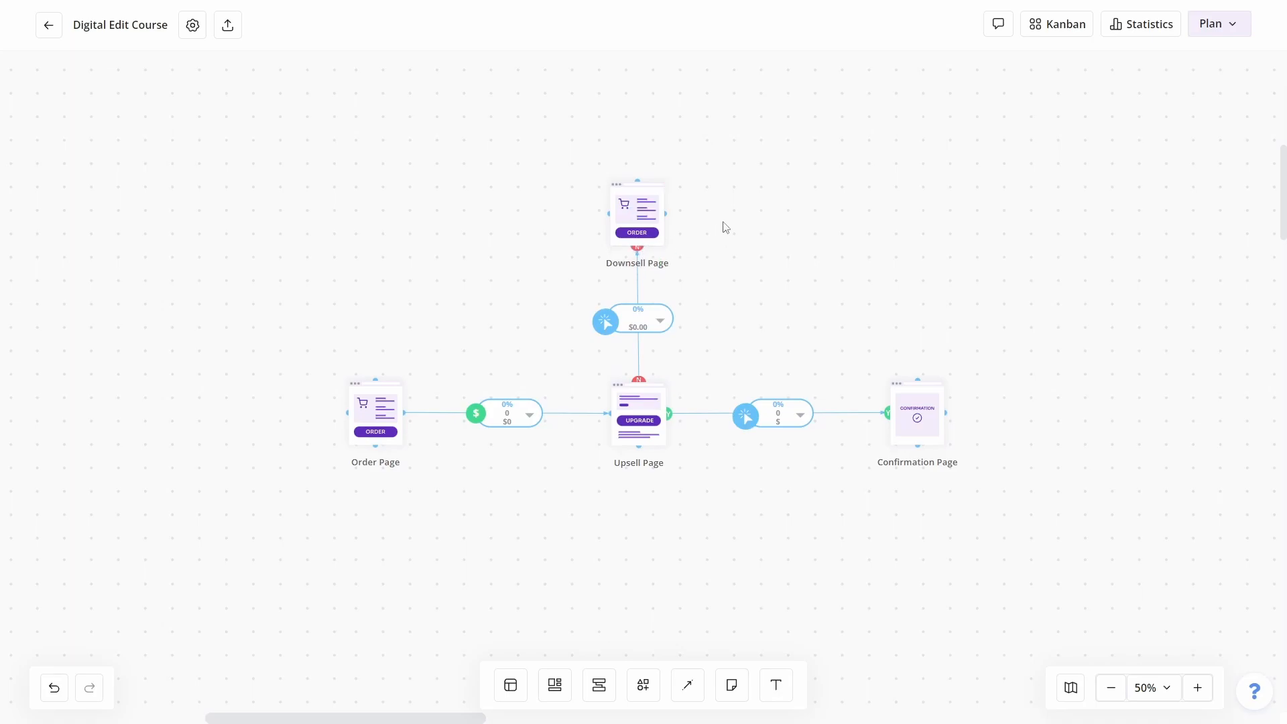
pyautogui.moveTo(676, 202); pyautogui.dragTo(918, 373)
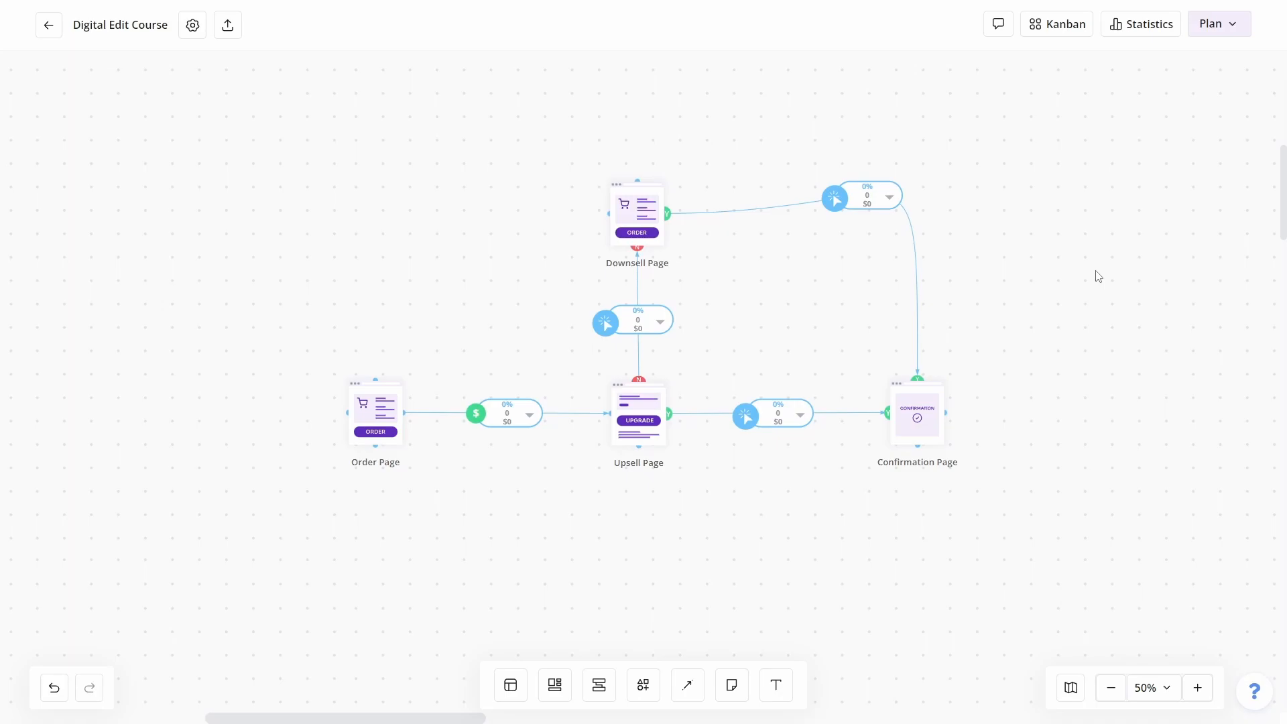
# - Switch the plan mode to Off
pyautogui.click(1228, 25)
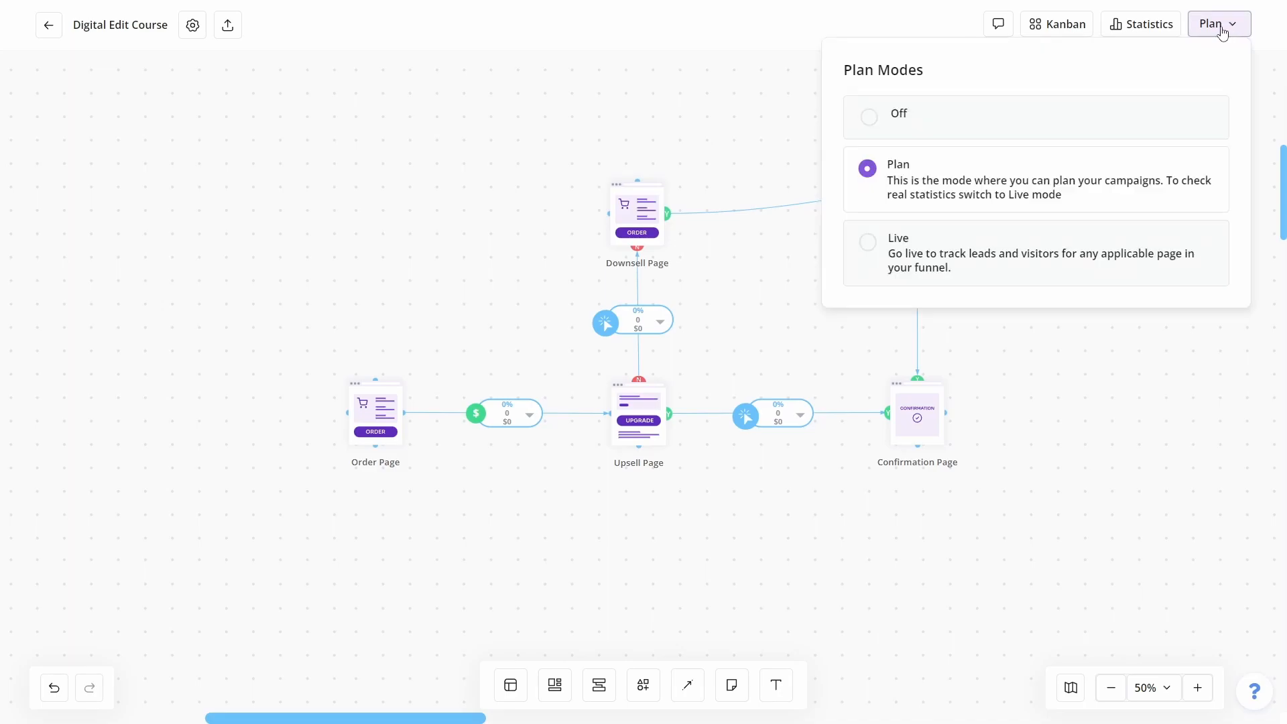
pyautogui.click(1069, 119)
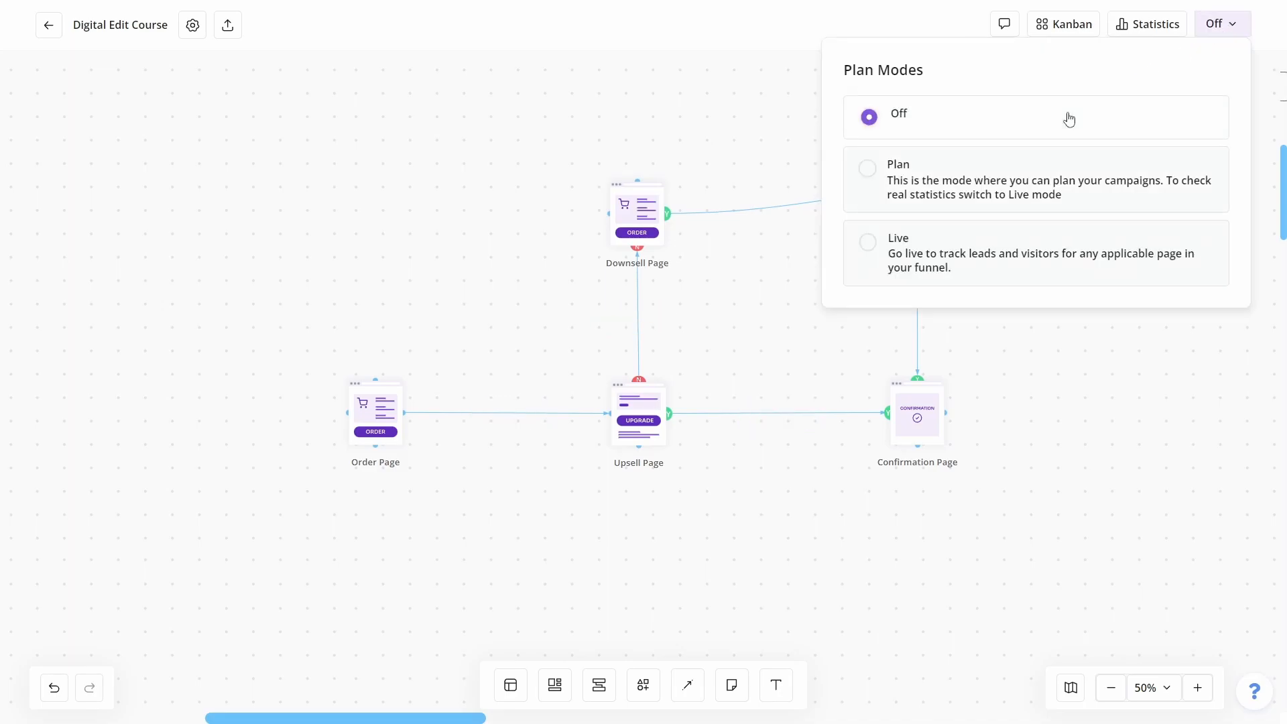
# - Set the connection from the Order Page to the Thank You page to Visitors, and after that to Leads
pyautogui.click(1079, 374)
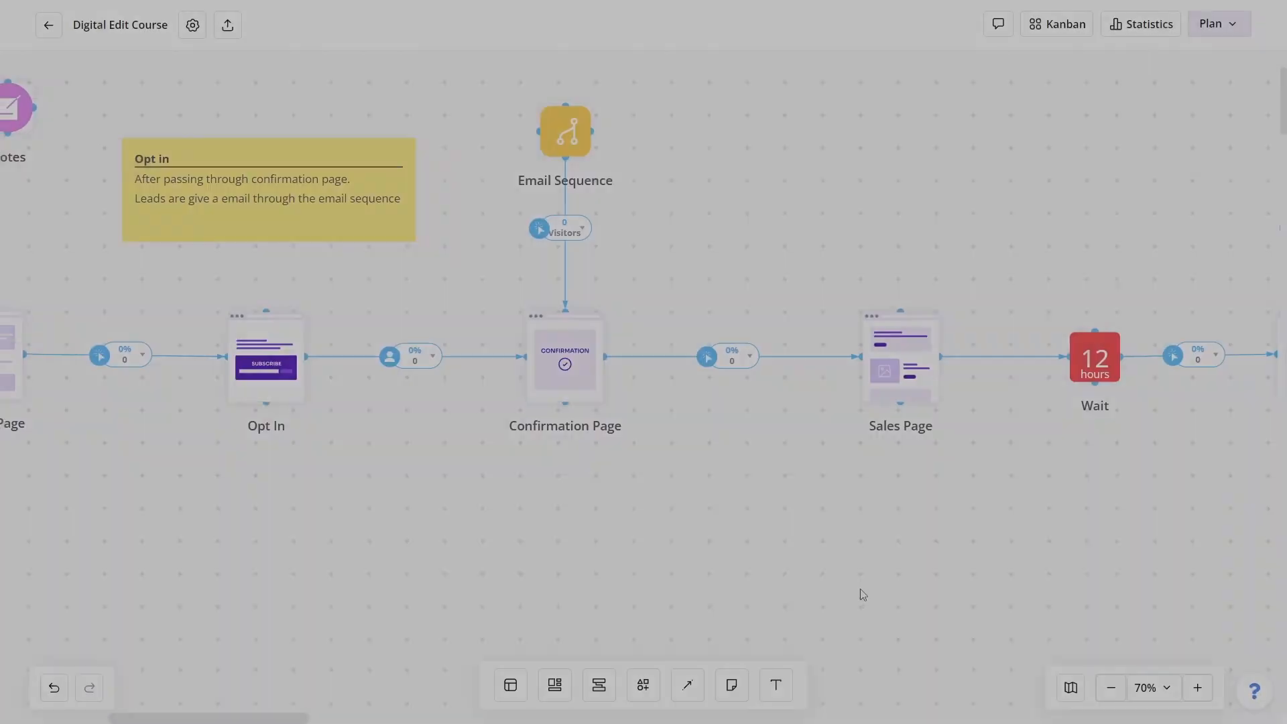
pyautogui.moveTo(859, 595); pyautogui.dragTo(57, 569)
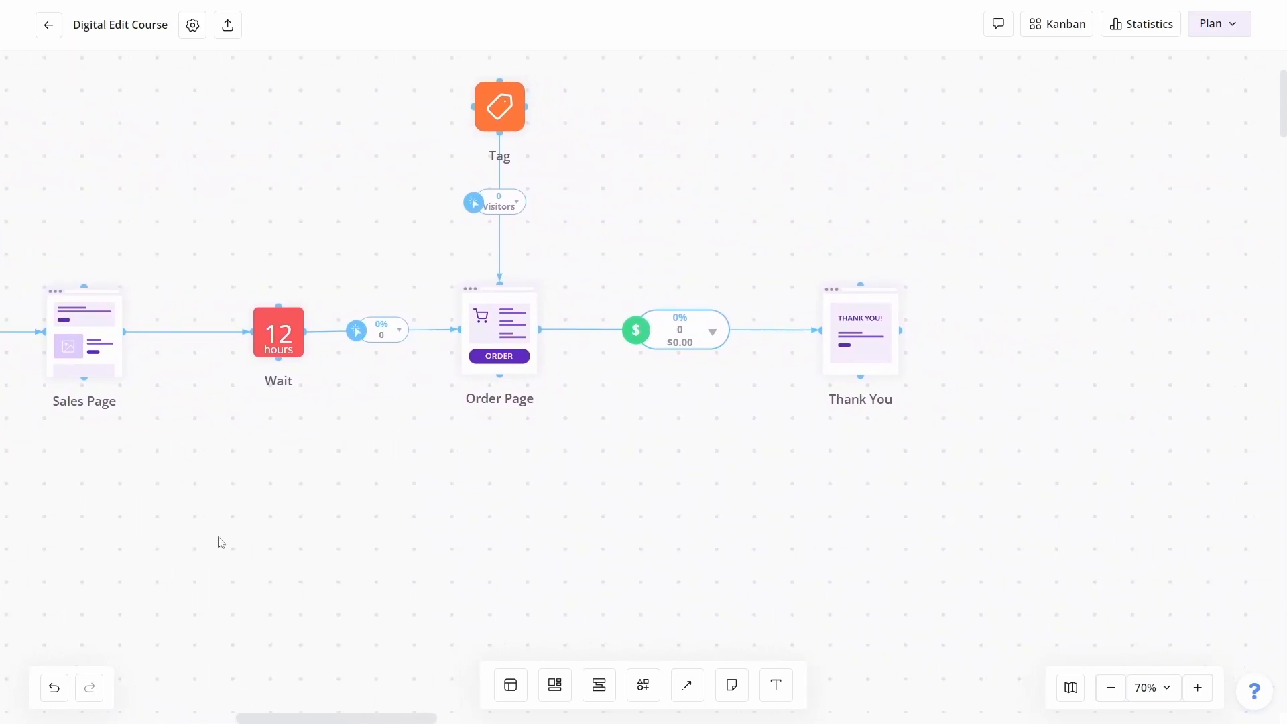
pyautogui.click(712, 334)
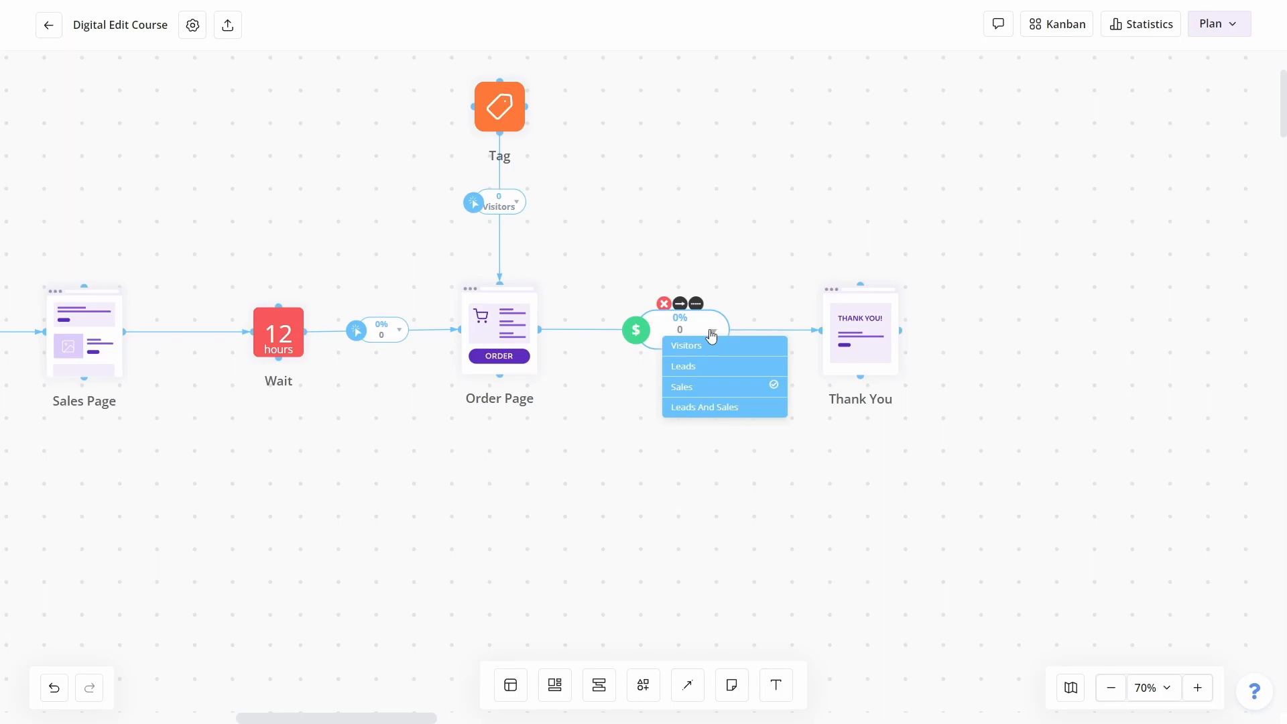
pyautogui.click(713, 348)
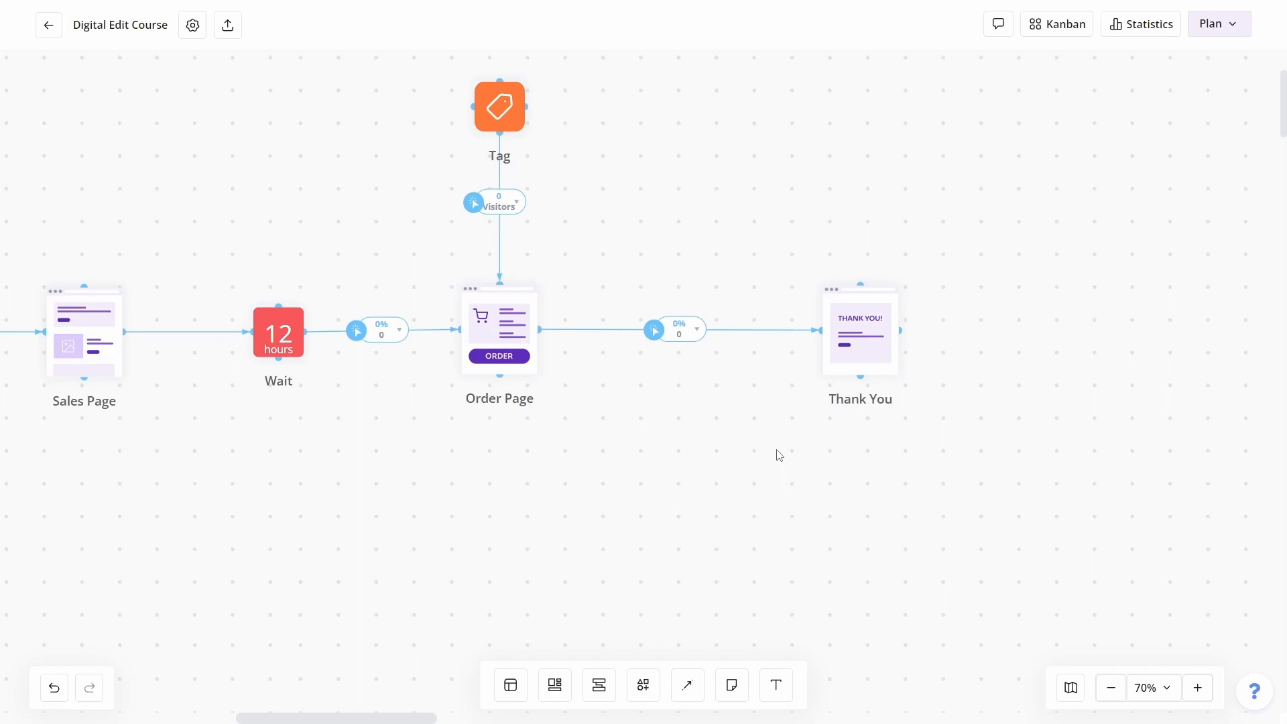
pyautogui.click(697, 330)
pyautogui.click(707, 364)
# - Switch the connection between the Order Page and Thank You page to Sales, and finally to Leads And Sales
pyautogui.click(698, 331)
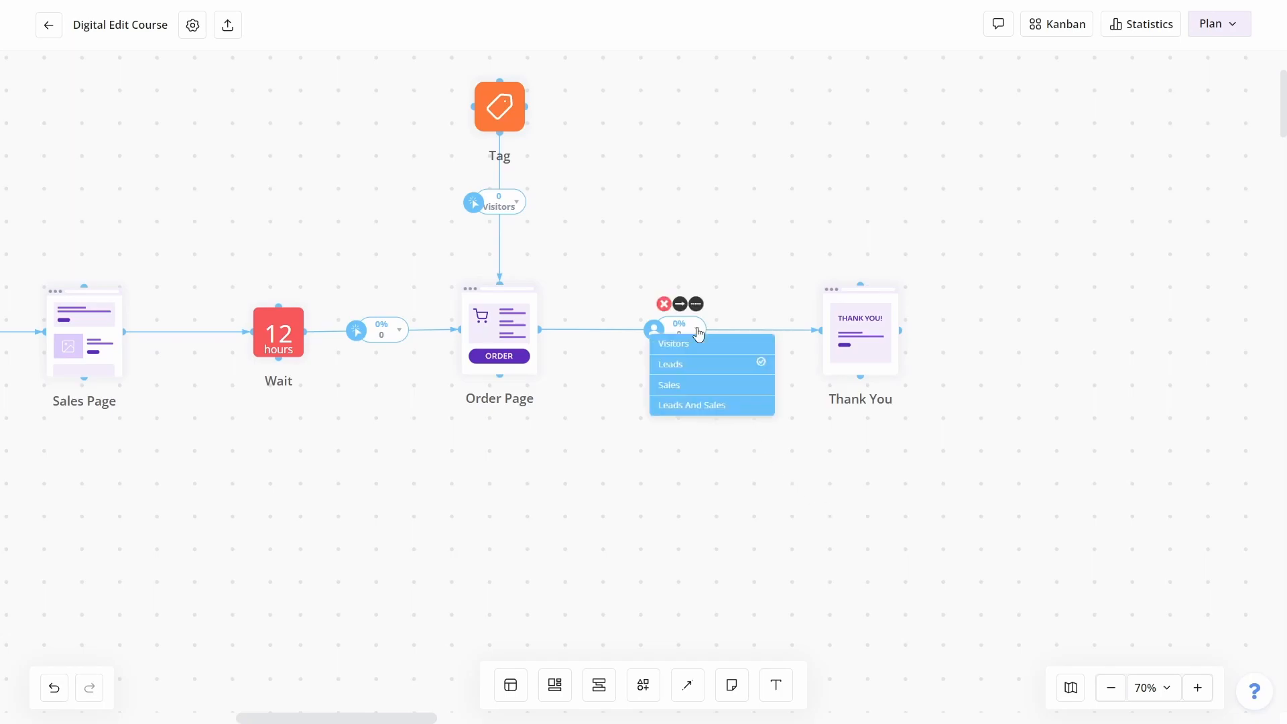
pyautogui.click(701, 386)
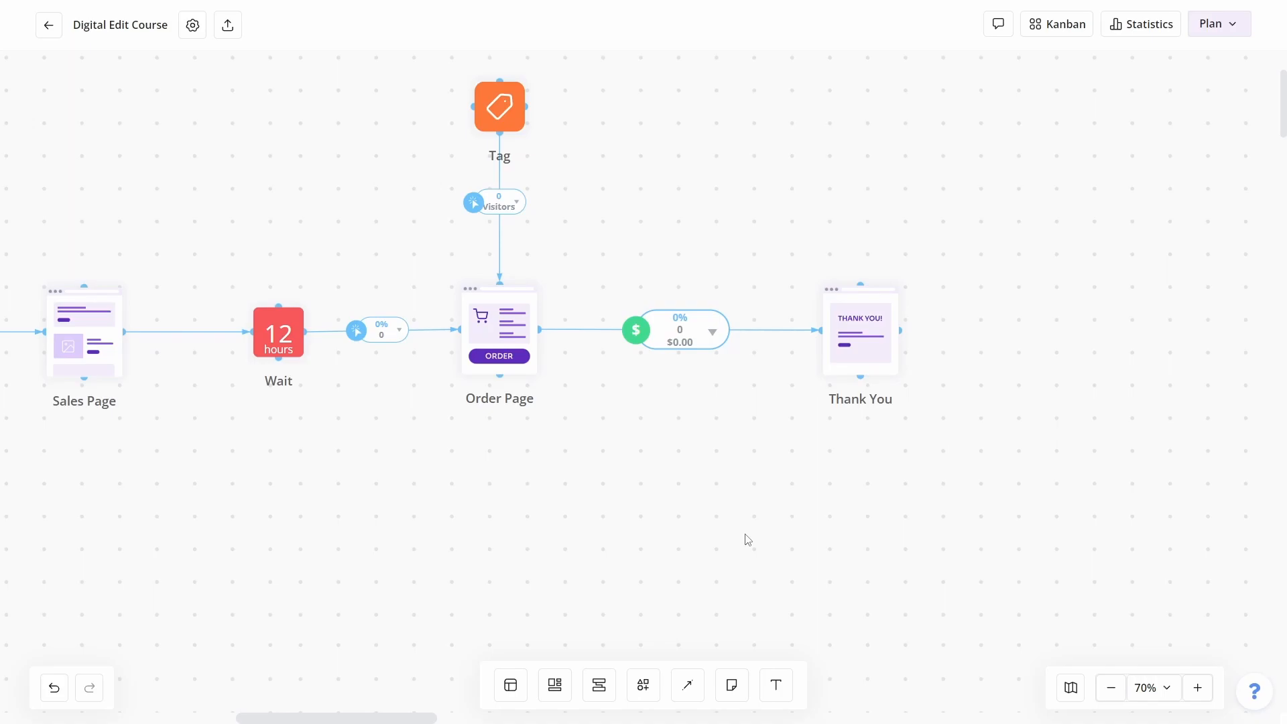
pyautogui.click(712, 333)
pyautogui.click(691, 411)
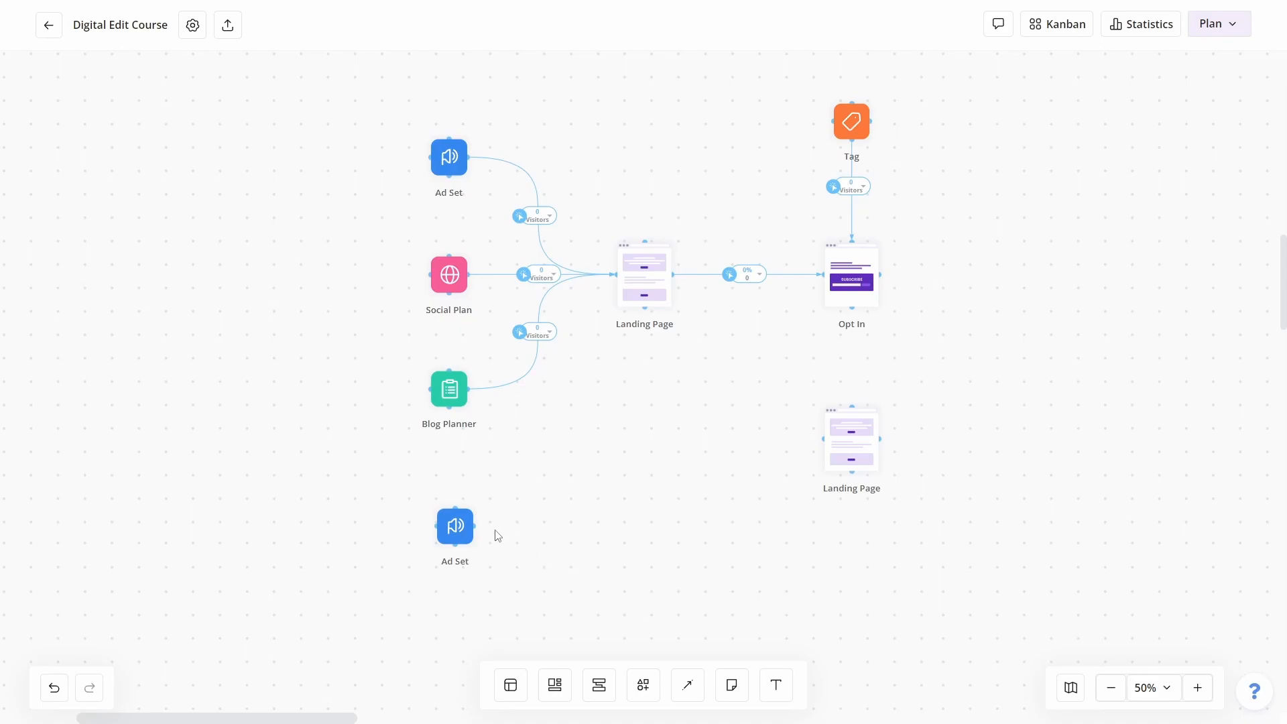
# - Connect the lower Ad Set to the unconnected Landing Page and toggle the connection to a curved line and back to straight
pyautogui.moveTo(473, 525); pyautogui.dragTo(814, 432)
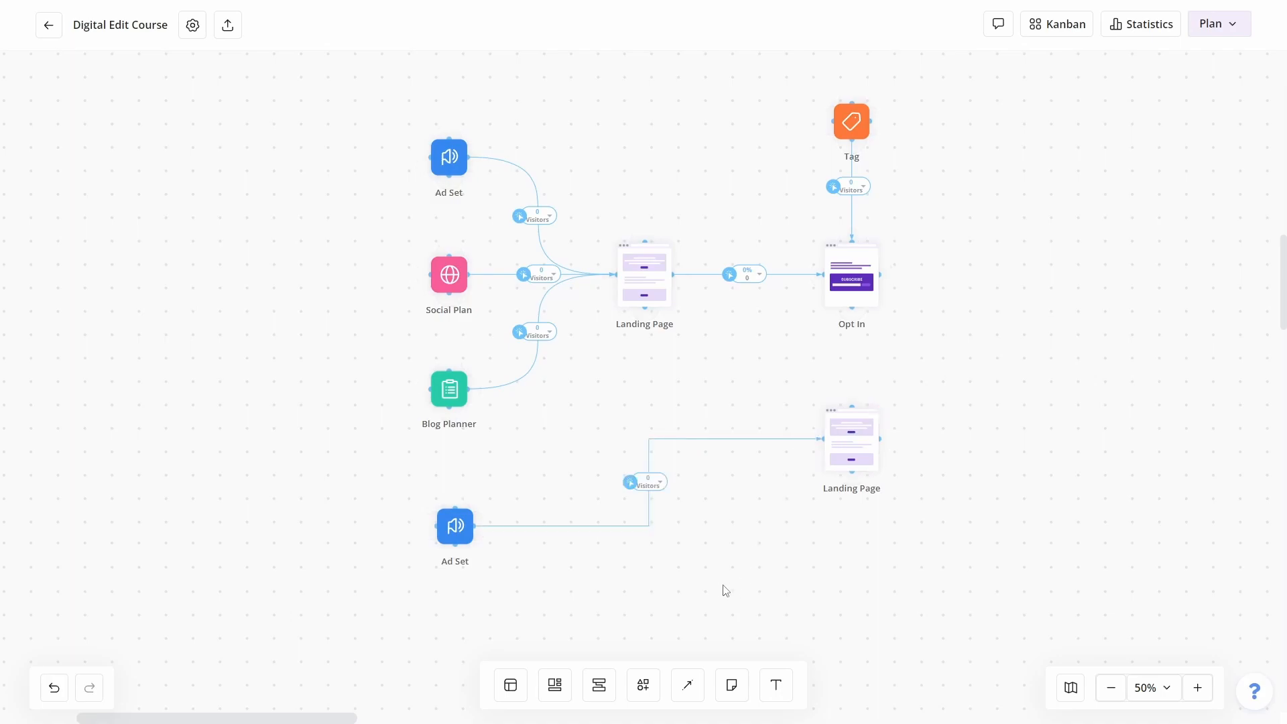
pyautogui.click(640, 474)
pyautogui.click(649, 464)
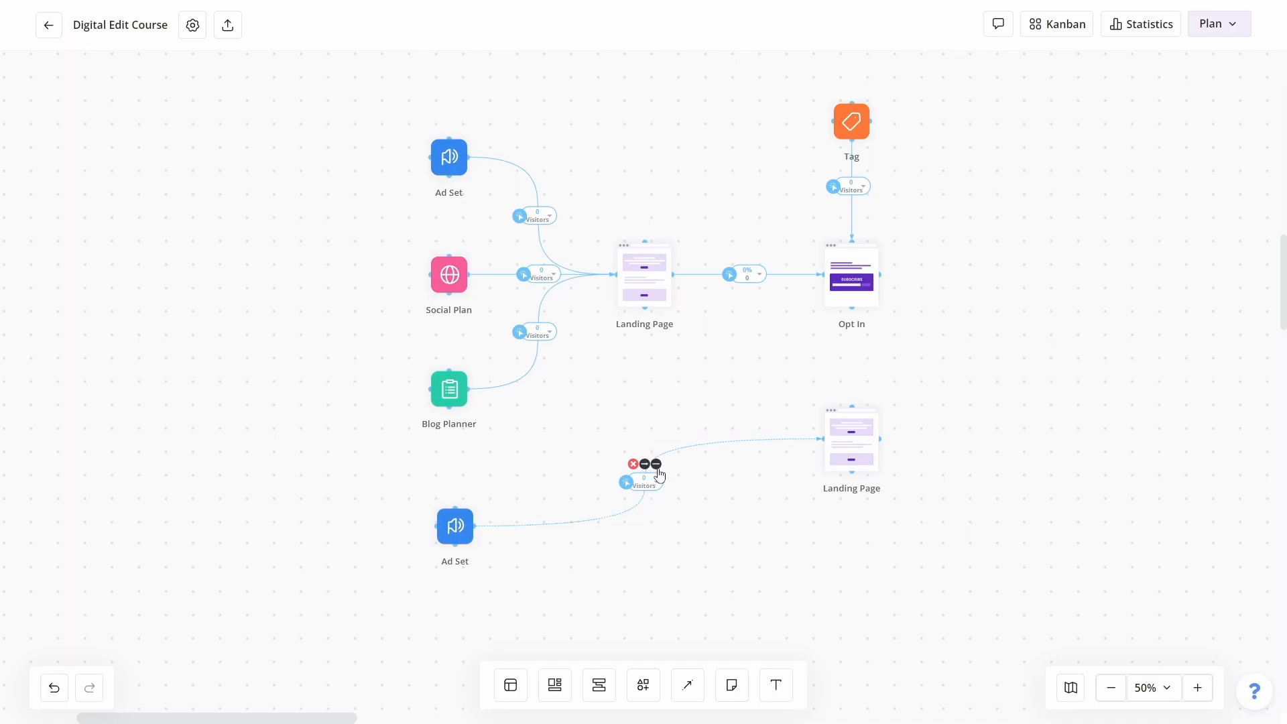
pyautogui.click(645, 465)
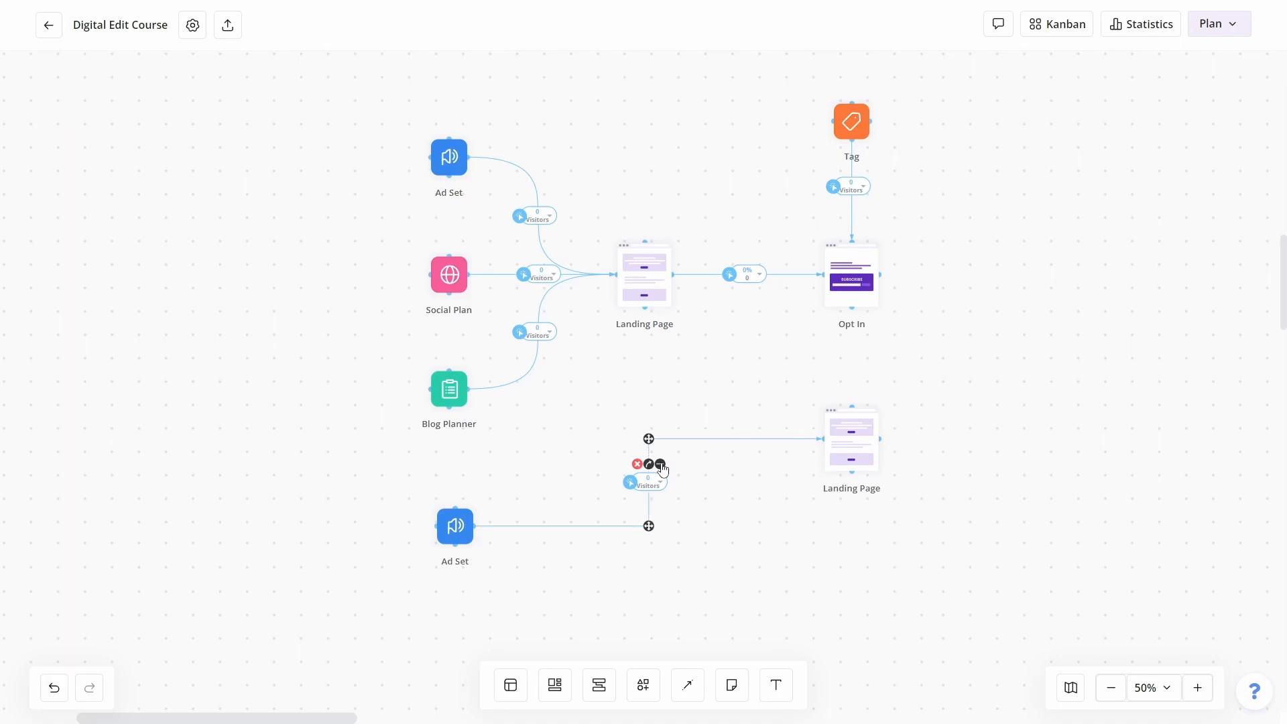
pyautogui.click(721, 549)
# - Delete the lower Ad Set's connection and connect it to the lower Landing Page again
pyautogui.click(638, 465)
pyautogui.moveTo(474, 525); pyautogui.dragTo(822, 439)
# - Change the Blog Planner and upper Ad Set connections to the Landing Page from curved to straight lines
pyautogui.moveTo(536, 334)
pyautogui.click(538, 314)
pyautogui.click(539, 202)
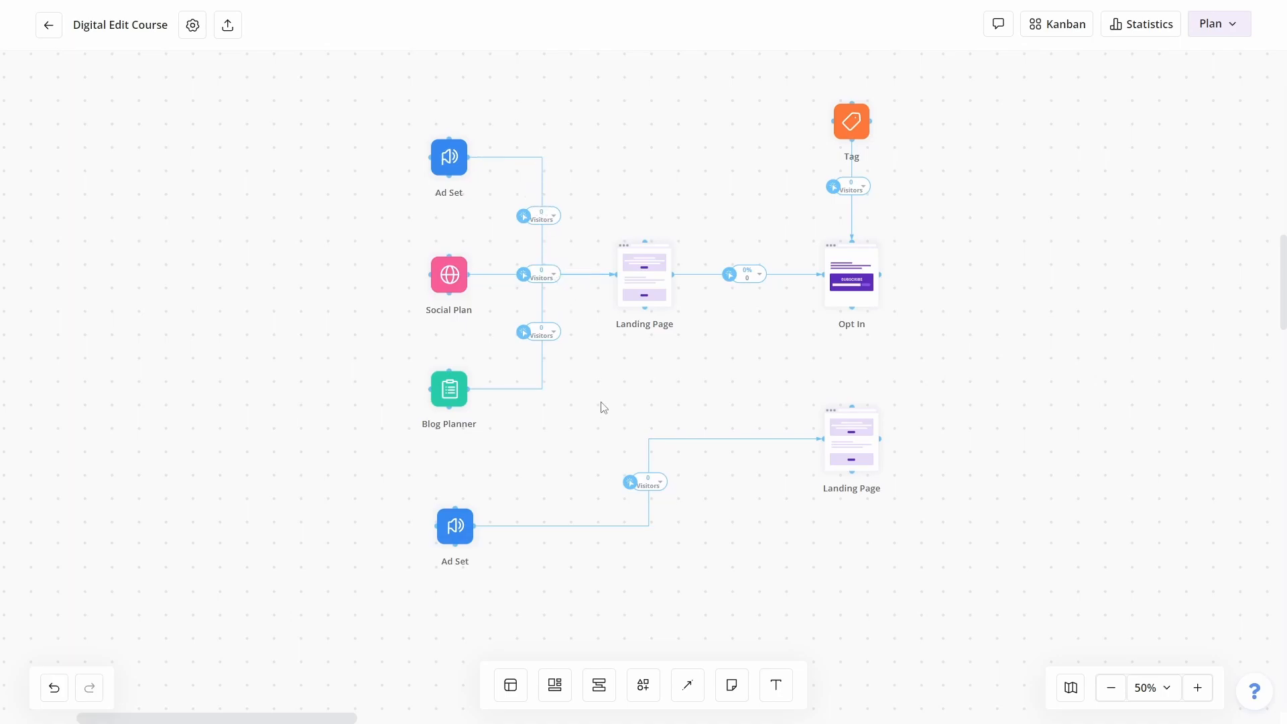
# - Pull the lower corner of the Blog Planner connection outward and reset it to its original route
pyautogui.moveTo(542, 389); pyautogui.dragTo(600, 416)
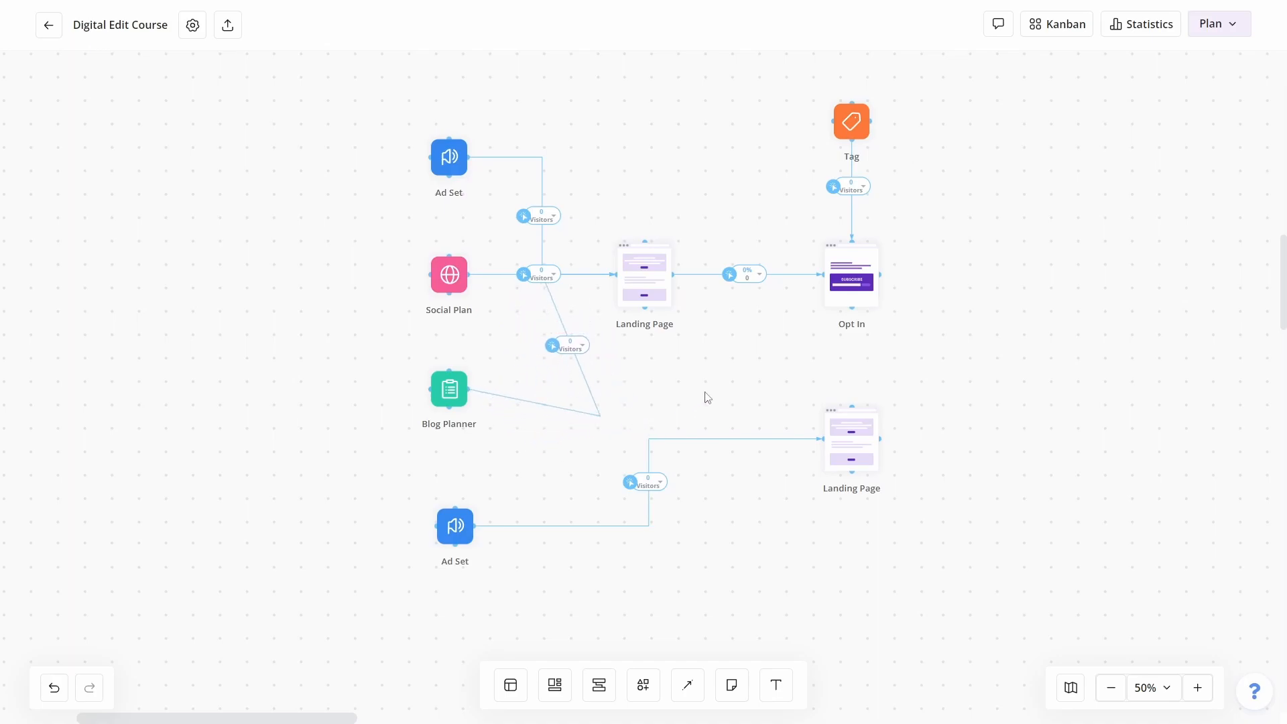
pyautogui.doubleClick(601, 417)
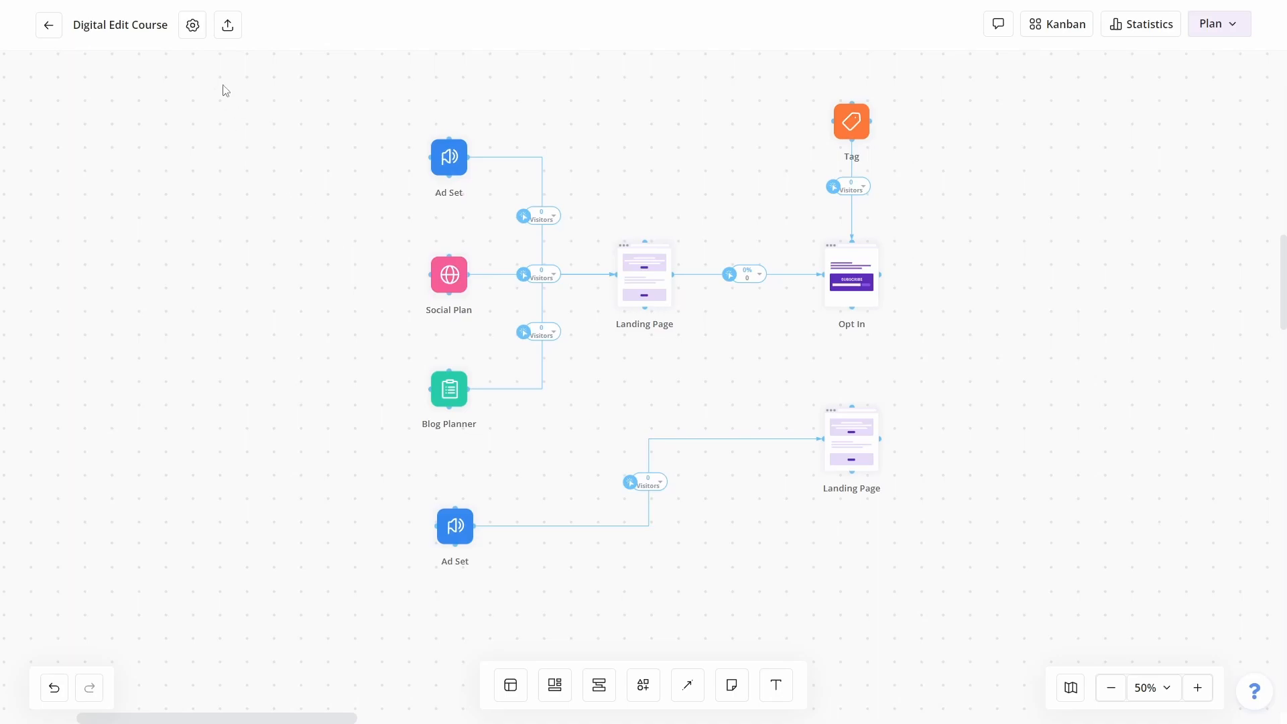
# - Change all connection line types in the plan to Curve Line
pyautogui.click(191, 23)
pyautogui.moveTo(228, 110)
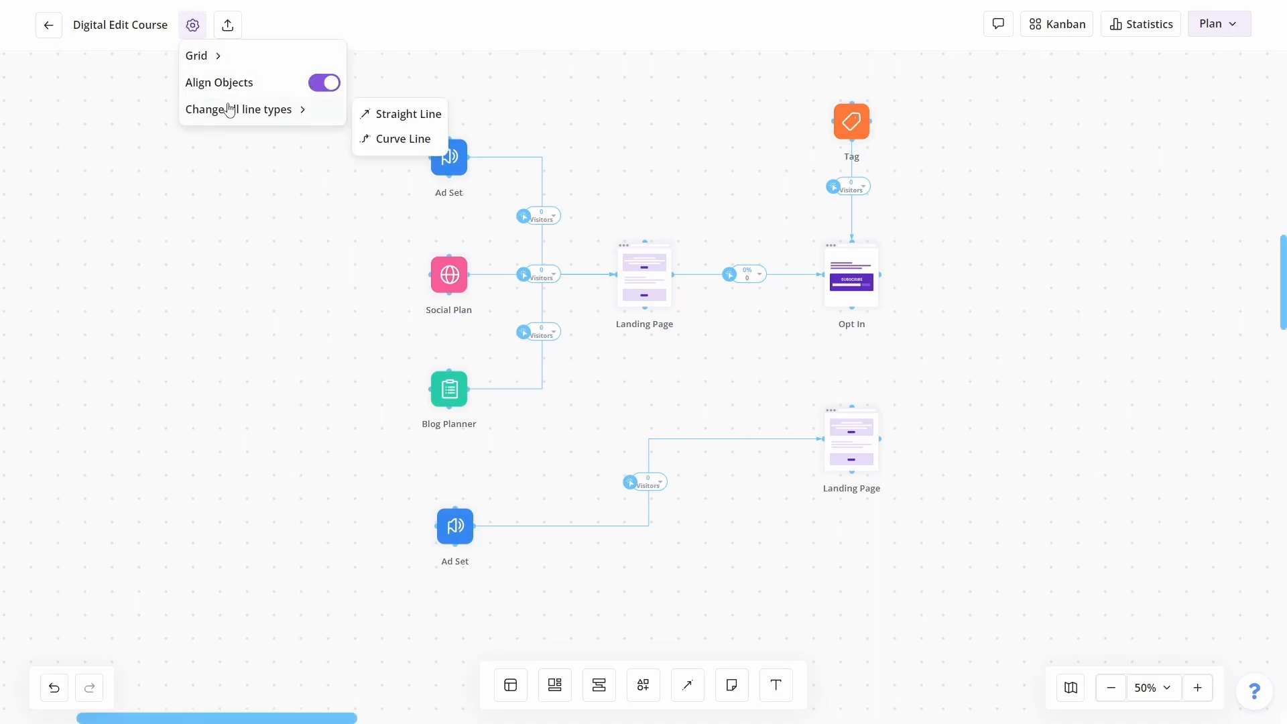
pyautogui.click(386, 140)
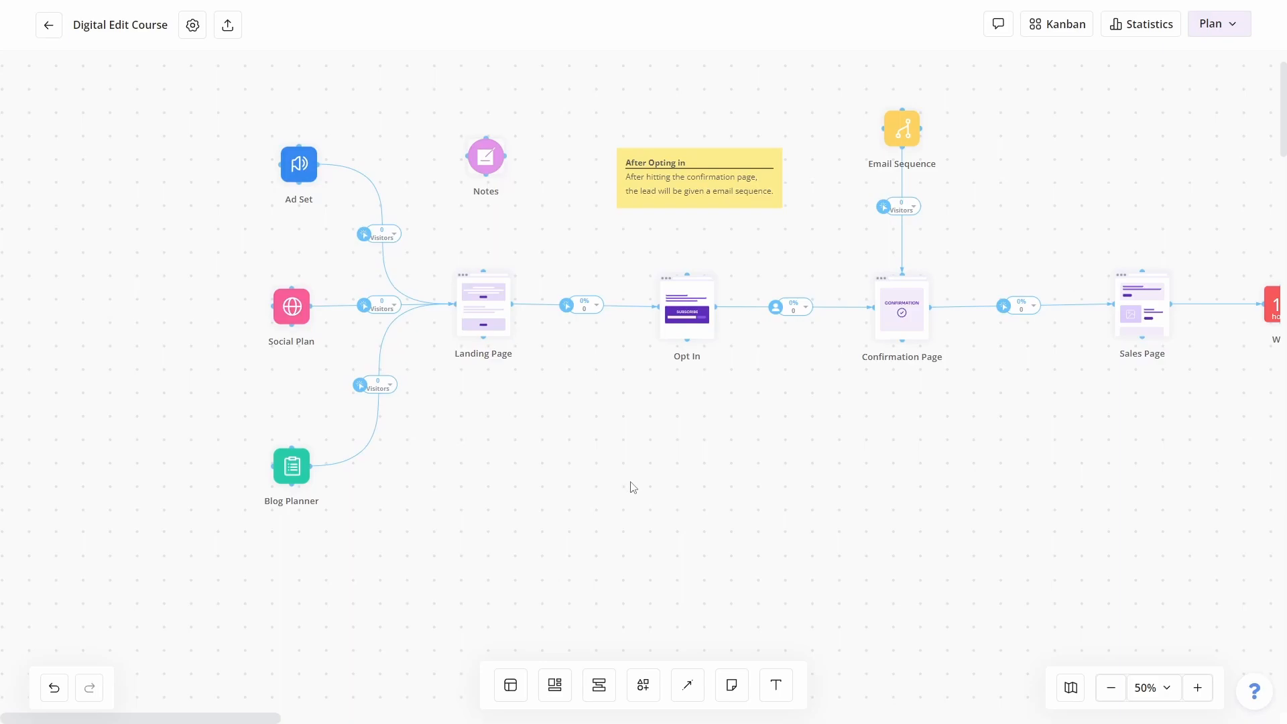
# - Use the canvas overview map to visit the separate funnels, return to the first one and close the map
pyautogui.click(1069, 686)
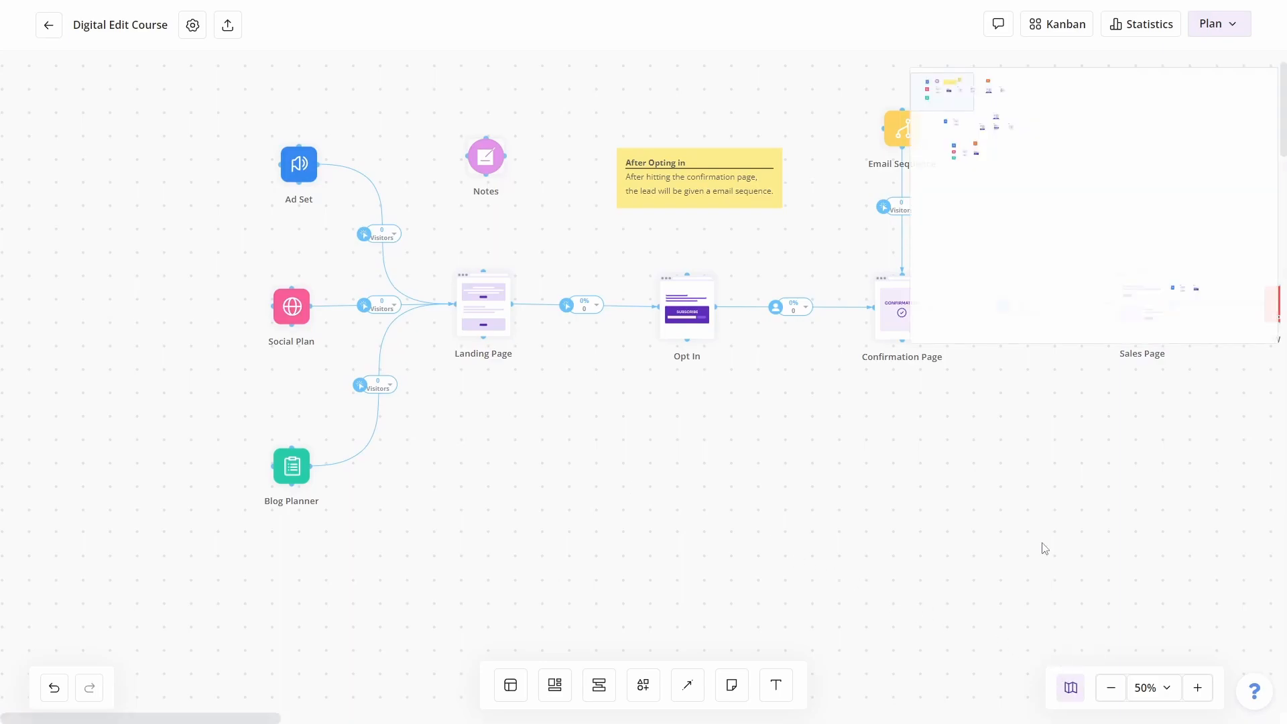
pyautogui.click(965, 156)
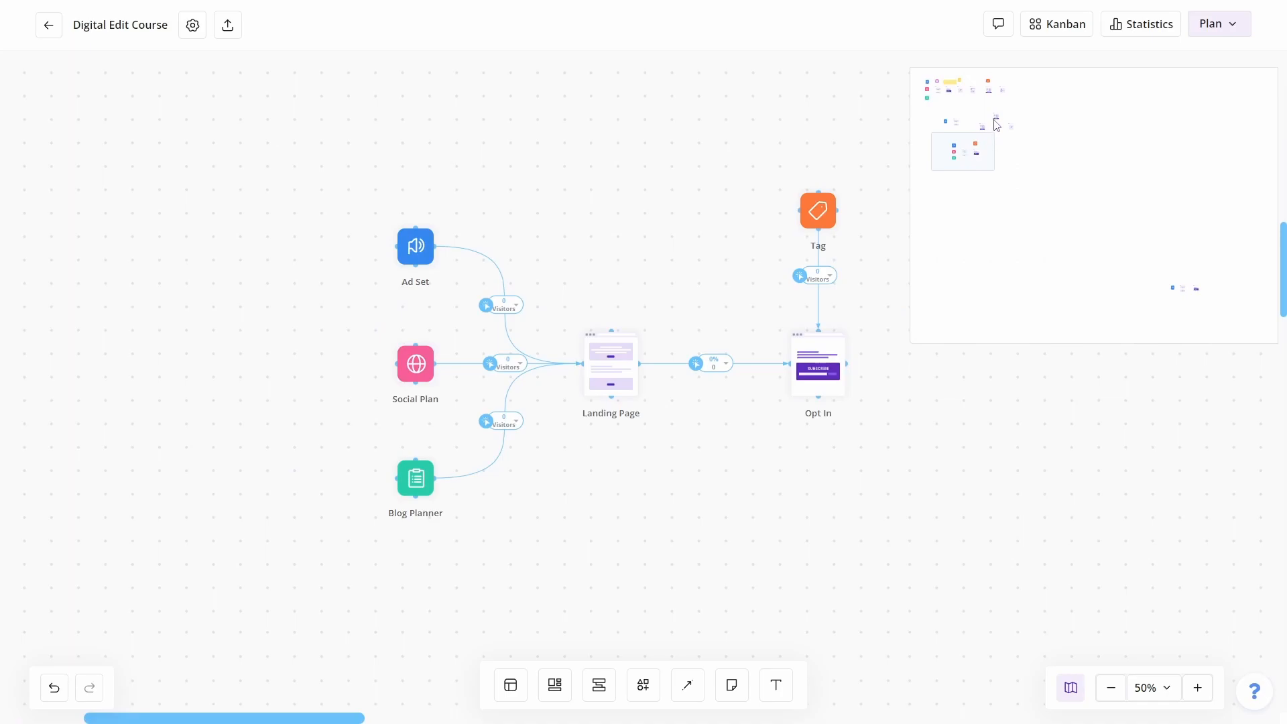
pyautogui.click(997, 125)
pyautogui.click(1185, 297)
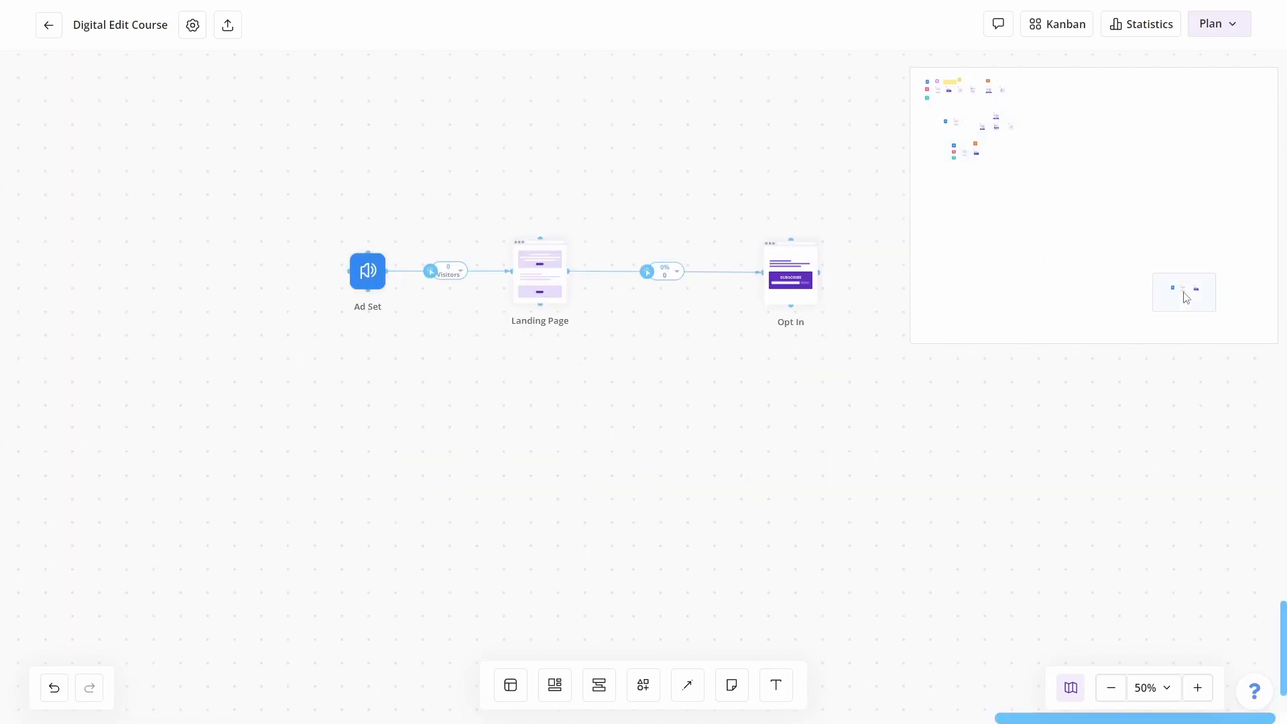
pyautogui.moveTo(1185, 297); pyautogui.dragTo(932, 85)
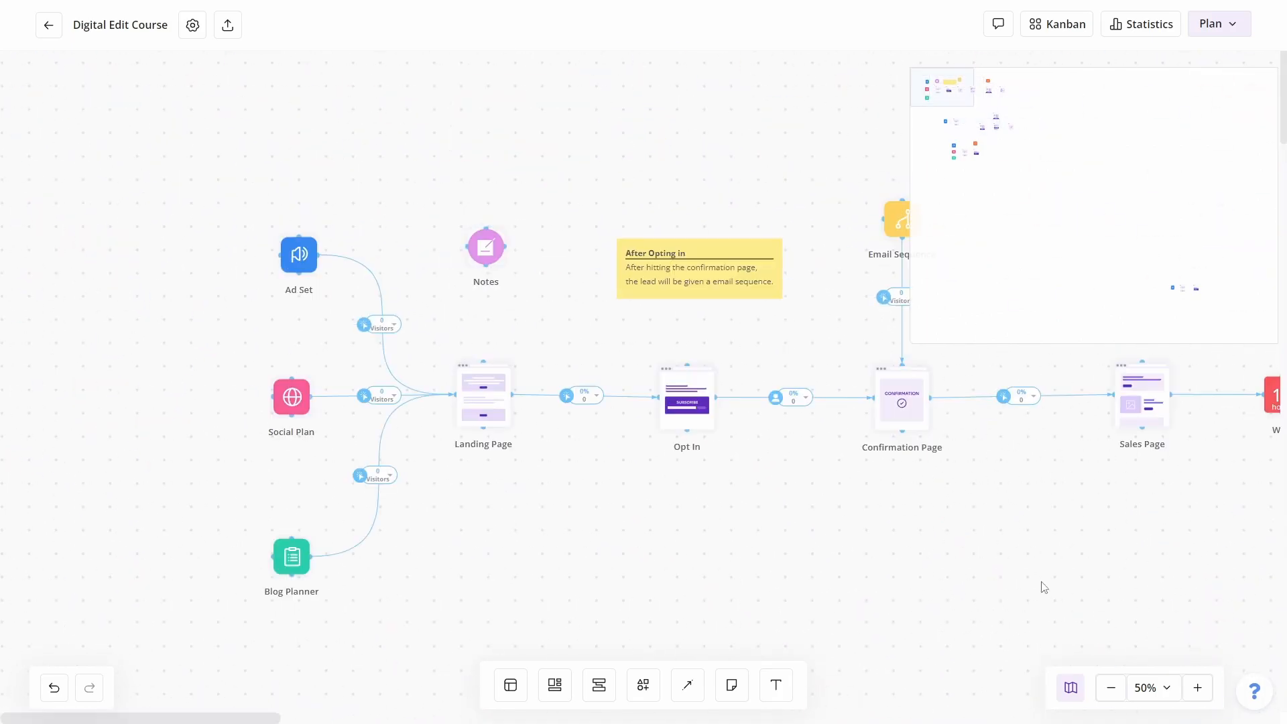
pyautogui.click(1070, 690)
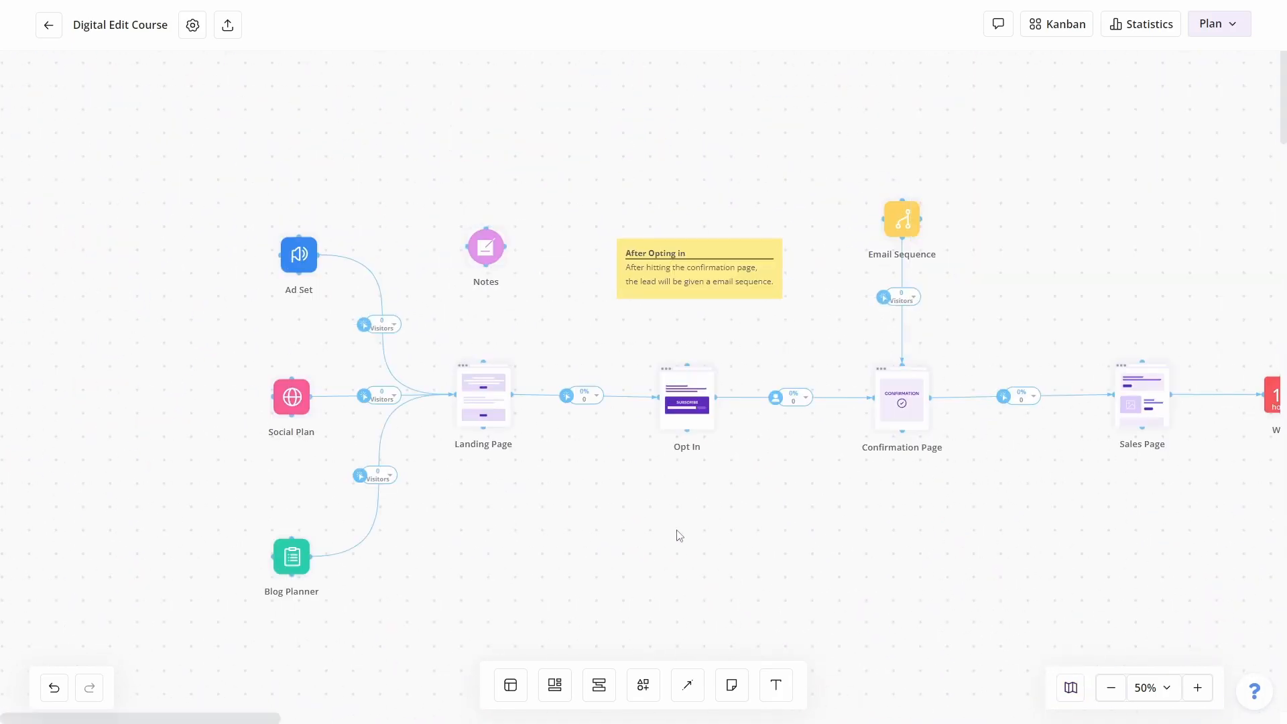
# - Move the Notes element slightly so it aligns with the Landing Page below it
pyautogui.moveTo(679, 534); pyautogui.dragTo(672, 477)
pyautogui.scroll(-1, 670, 458)
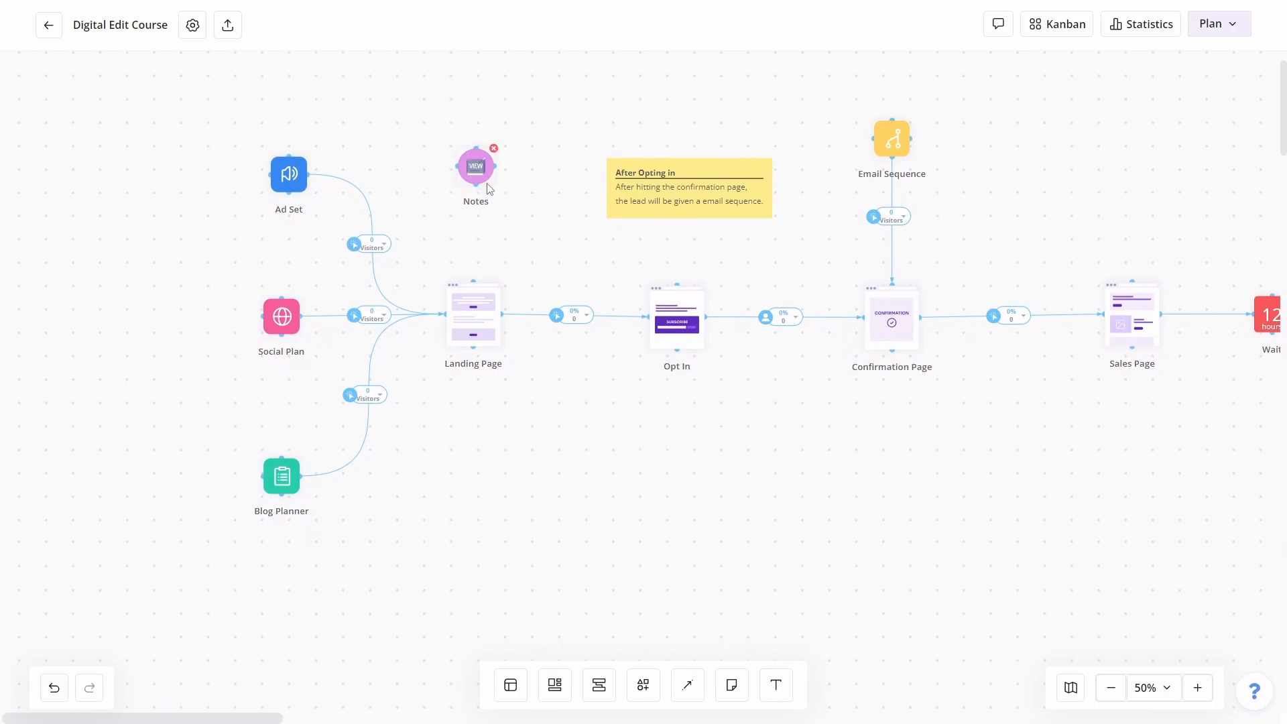
pyautogui.moveTo(473, 182)
pyautogui.mouseDown()
pyautogui.moveTo(453, 130)
pyautogui.moveTo(496, 188)
pyautogui.moveTo(472, 151)
pyautogui.moveTo(476, 200)
pyautogui.moveTo(473, 180)
pyautogui.mouseUp()
# - Turn off Align Objects and move the Notes element freely by a small amount above the Landing Page
pyautogui.click(194, 27)
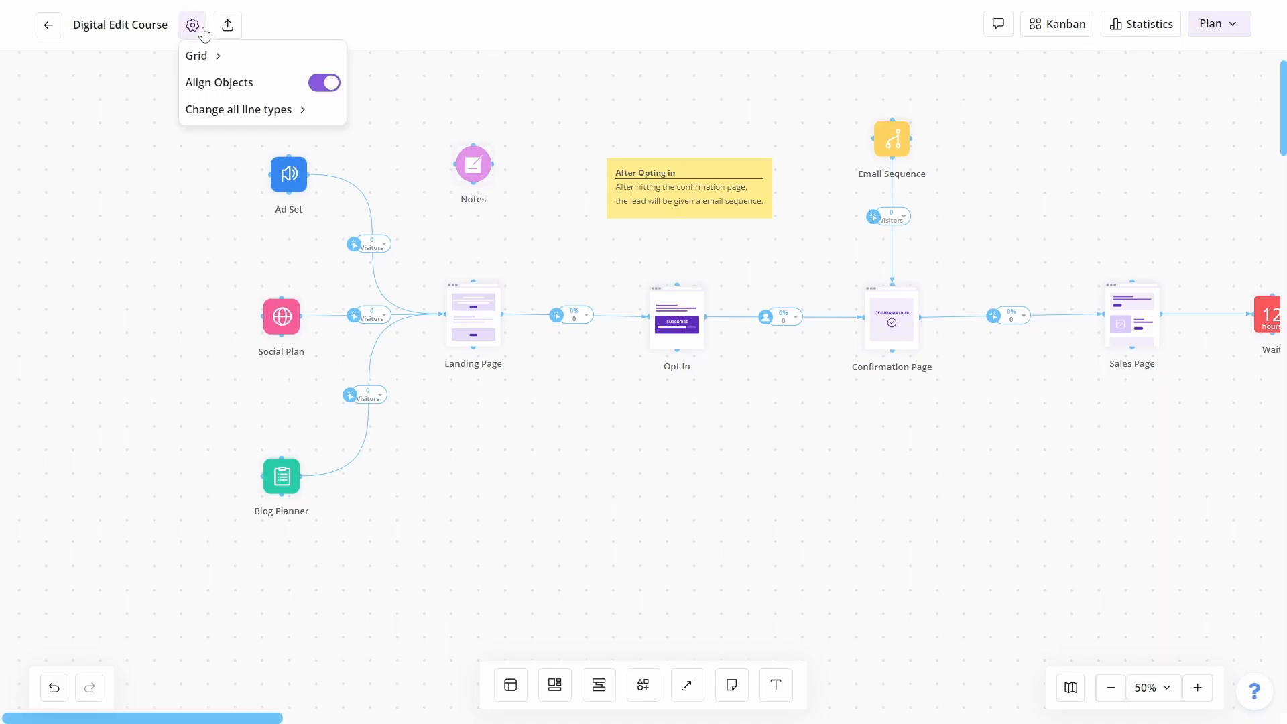
pyautogui.click(327, 89)
pyautogui.moveTo(469, 182)
pyautogui.mouseDown()
pyautogui.moveTo(458, 145)
pyautogui.moveTo(420, 190)
pyautogui.moveTo(475, 202)
pyautogui.moveTo(472, 181)
pyautogui.mouseUp()
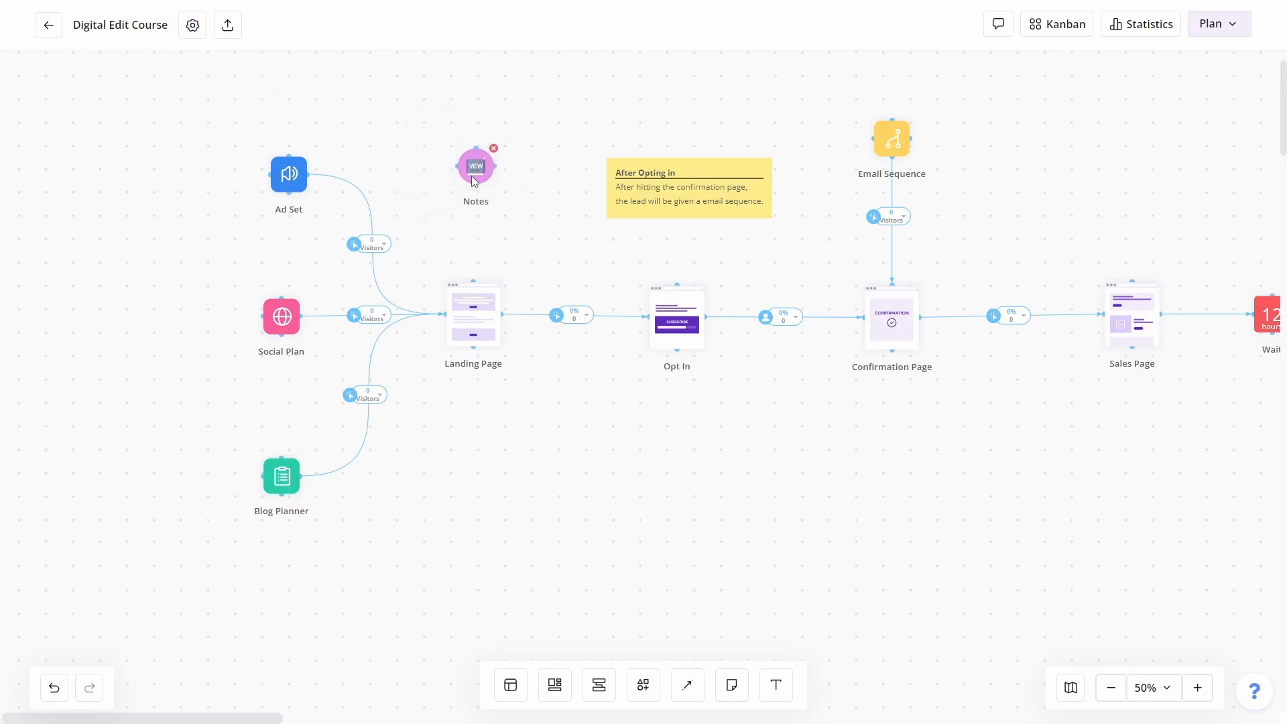
# - Turn Align Objects back on
pyautogui.click(192, 25)
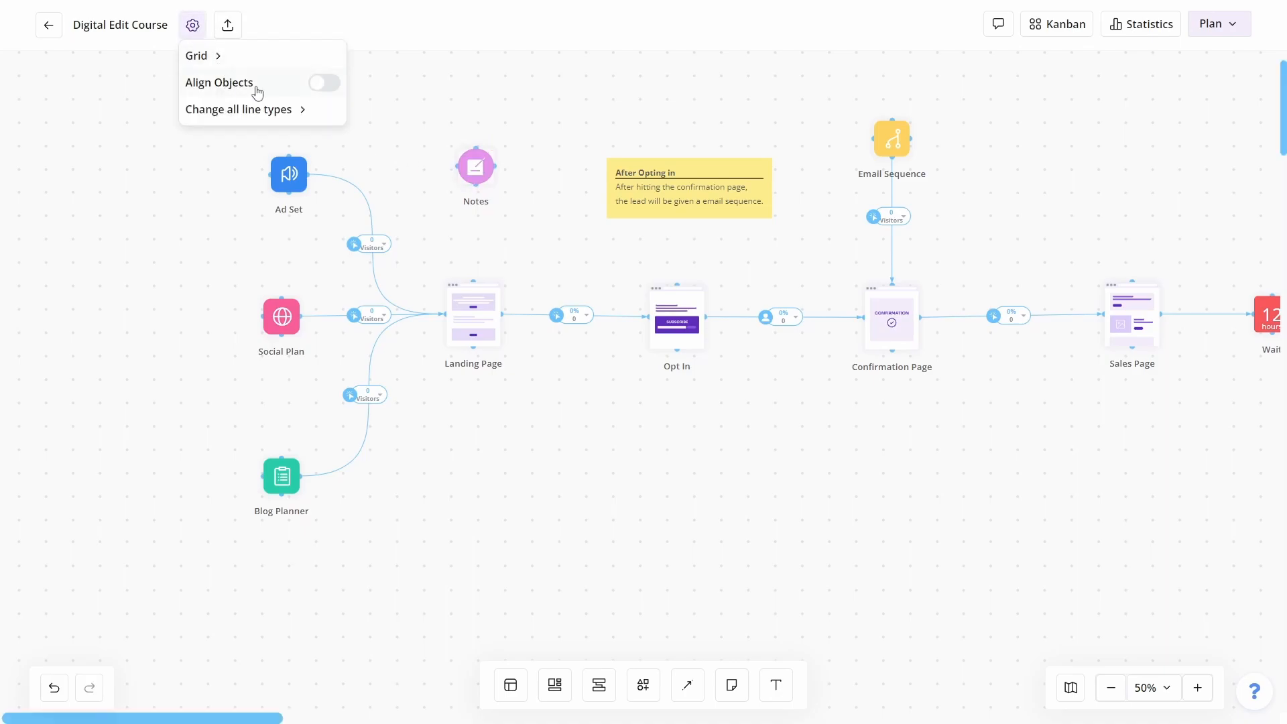
pyautogui.click(329, 84)
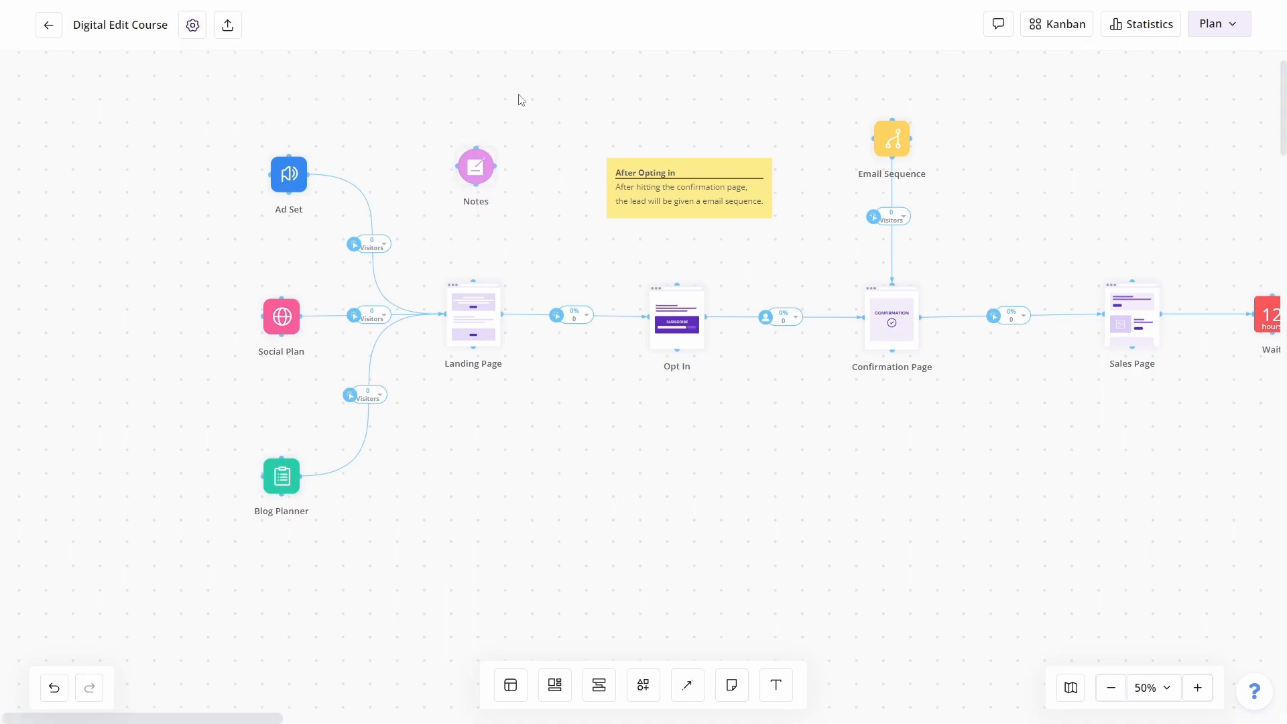
# - Set the canvas grid to None
pyautogui.click(192, 26)
pyautogui.click(210, 59)
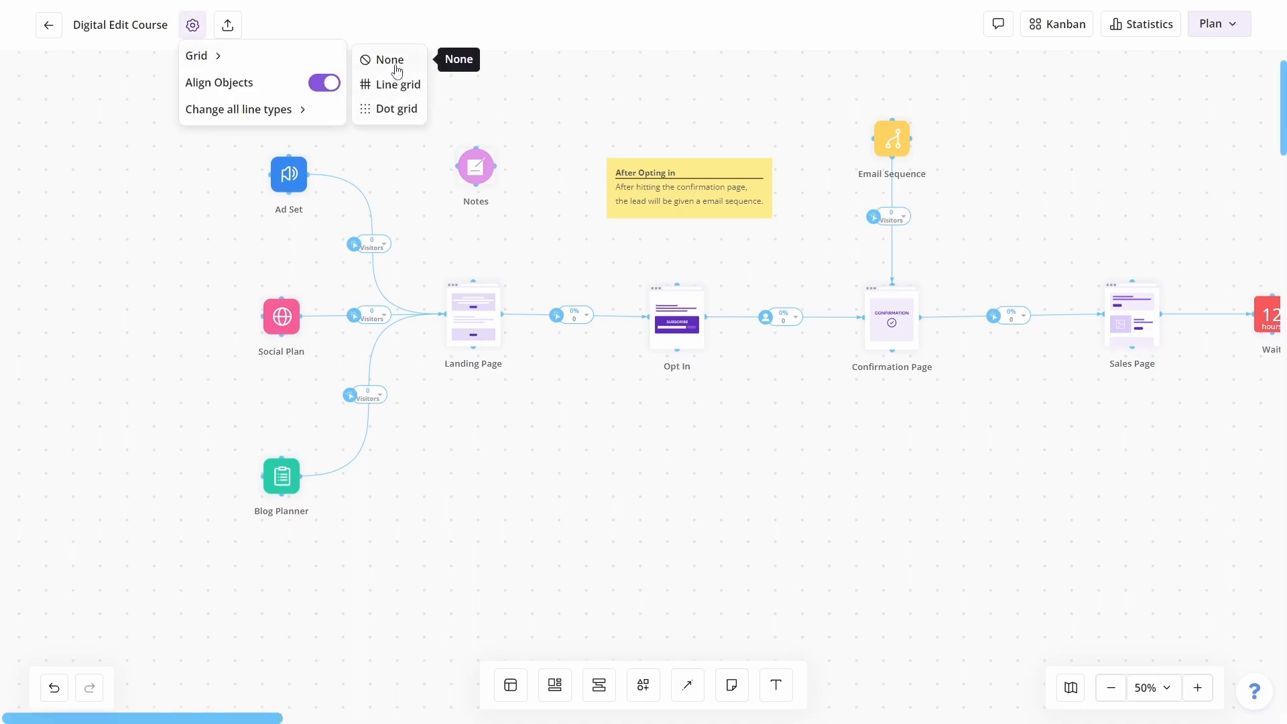
pyautogui.click(396, 71)
# - Set the canvas grid to Line grid
pyautogui.click(192, 27)
pyautogui.click(204, 56)
pyautogui.click(396, 82)
# - Set the canvas grid to Dot grid
pyautogui.click(192, 24)
pyautogui.click(204, 57)
pyautogui.click(401, 110)
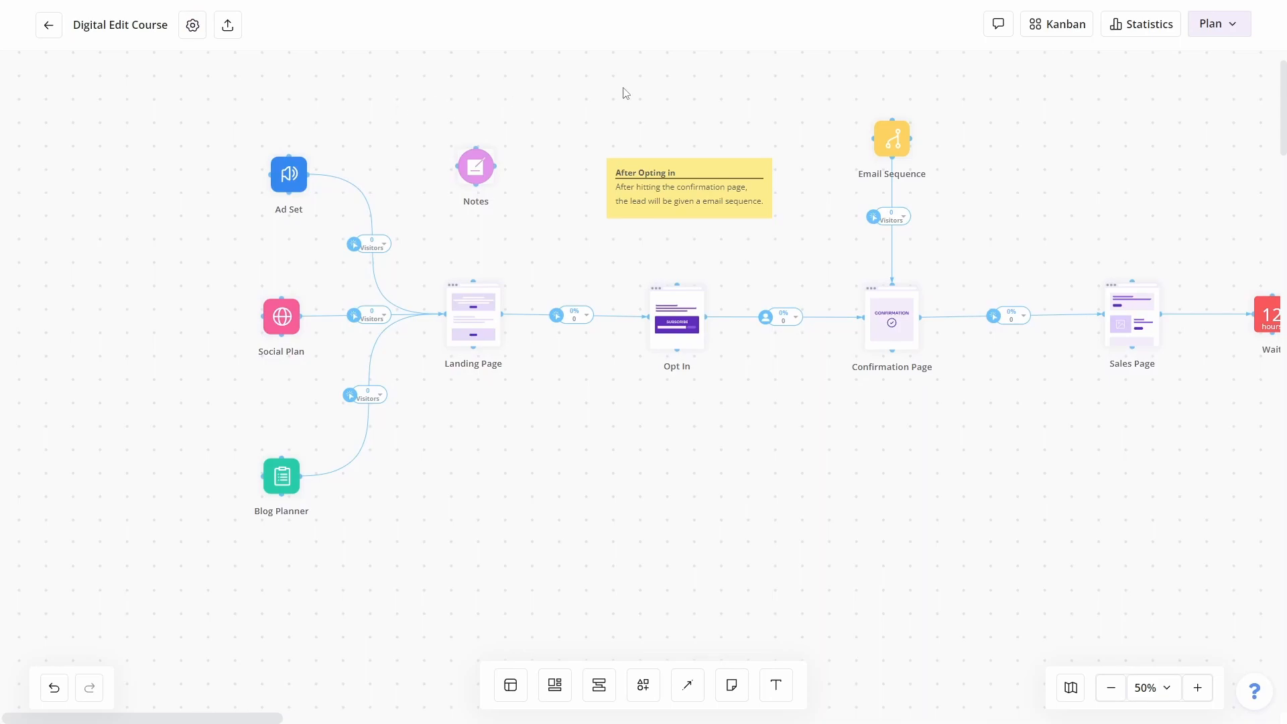